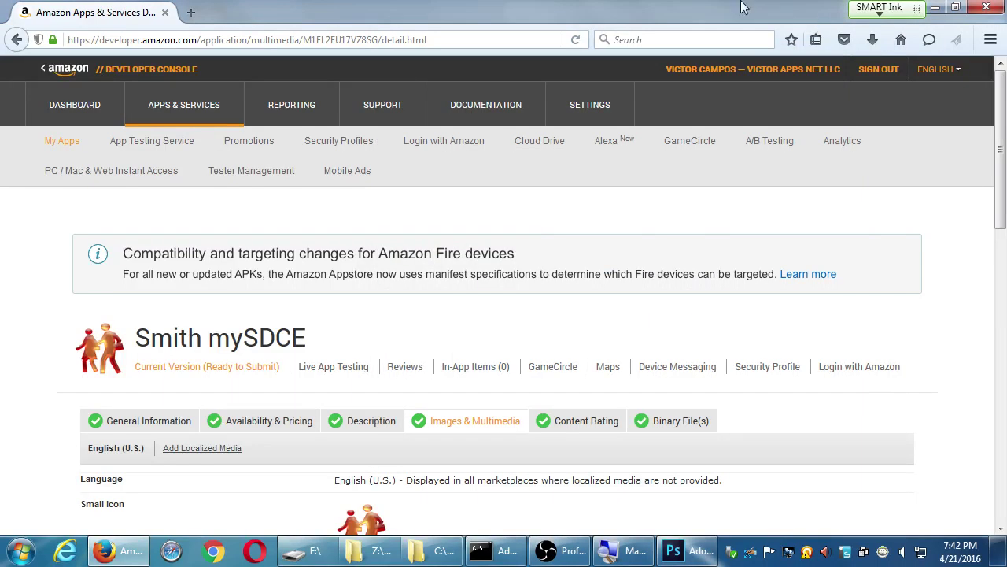
Load youtube.com/pmdinteractive in the new Firefox tab to reach the PmD Interactive channel
scroll(737, 196, down, 5)
scroll(729, 220, up, 2)
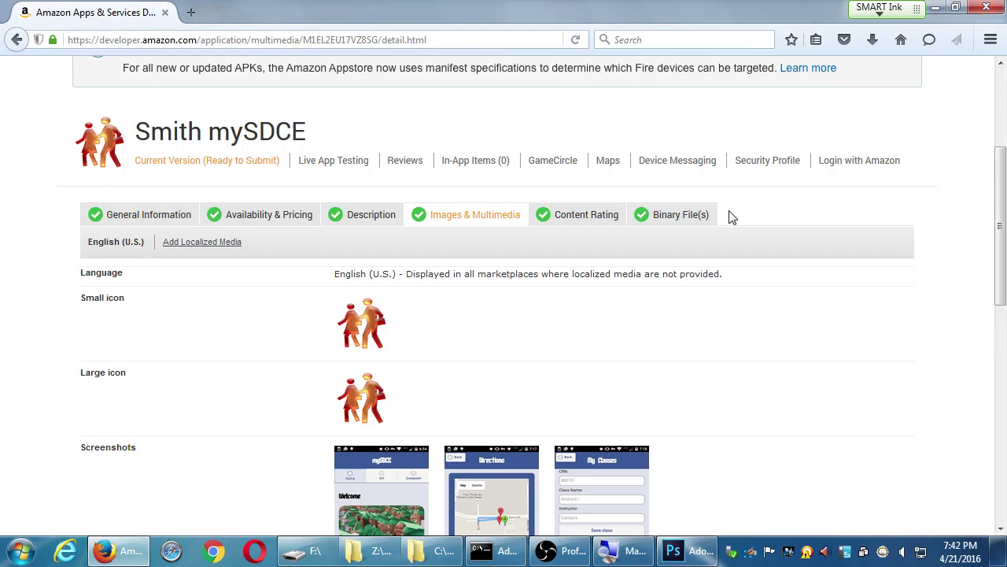
scroll(697, 319, down, 8)
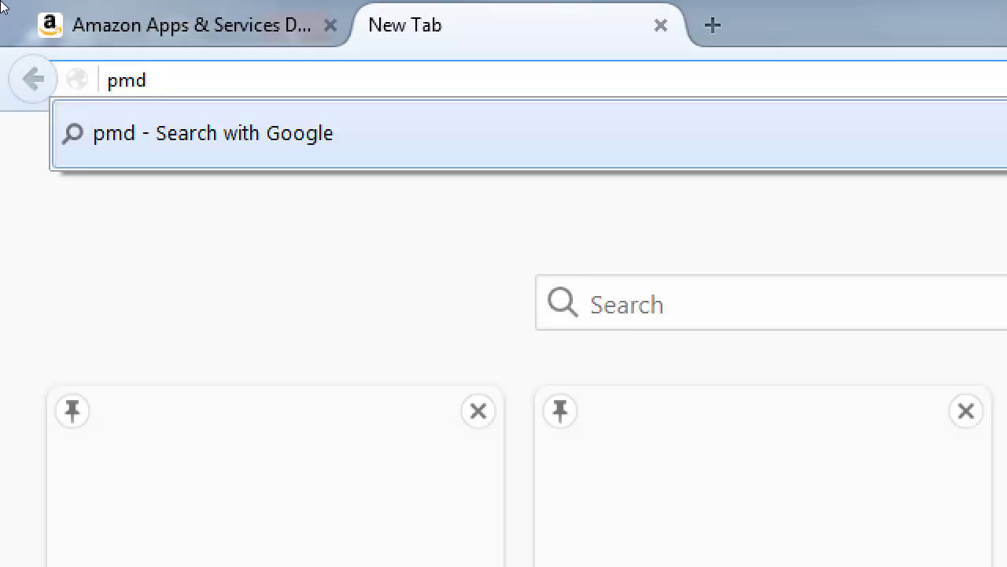
key(BackSpace)
key(BackSpace)
key(BackSpace)
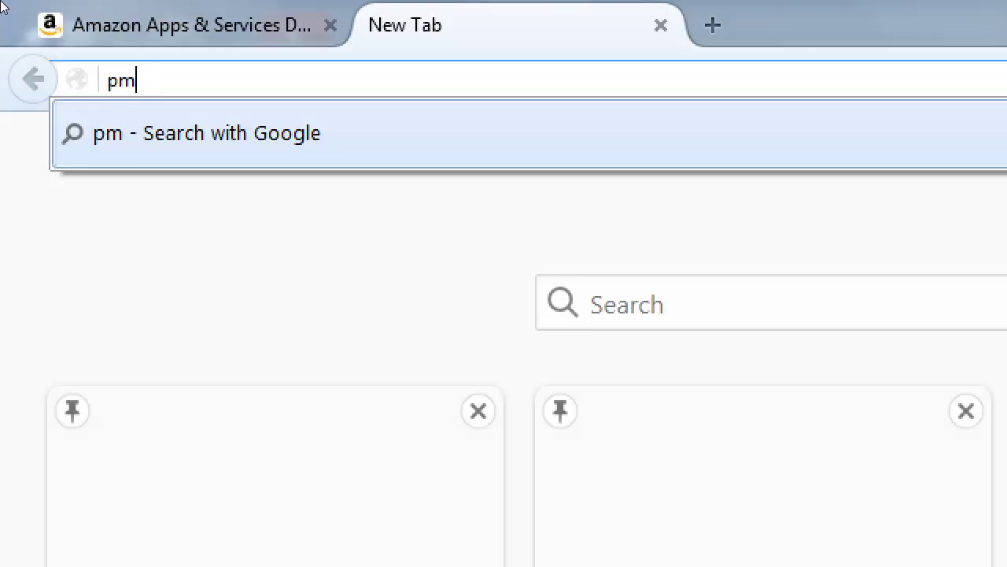
text(youtube.com)
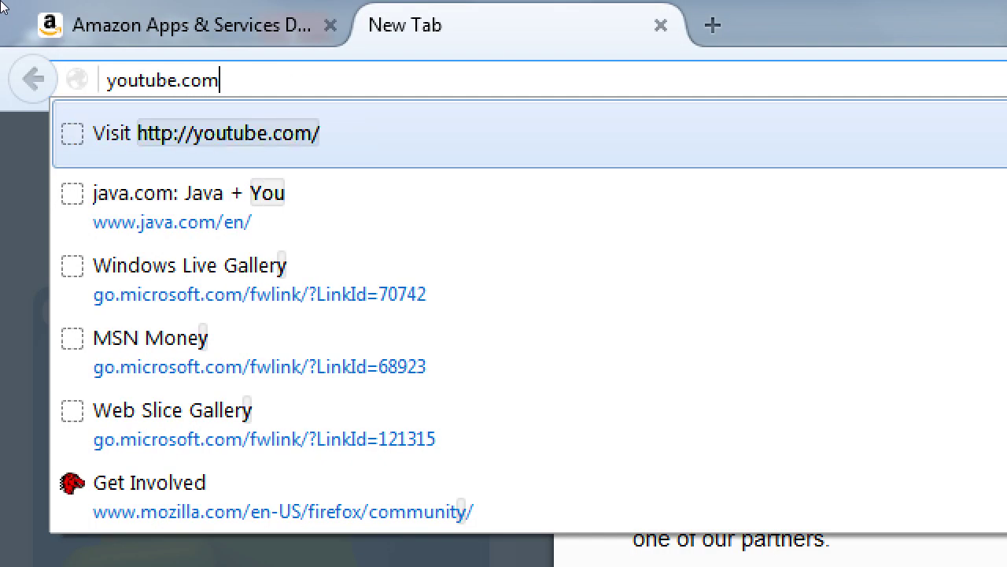
text(/pmdinteractive)
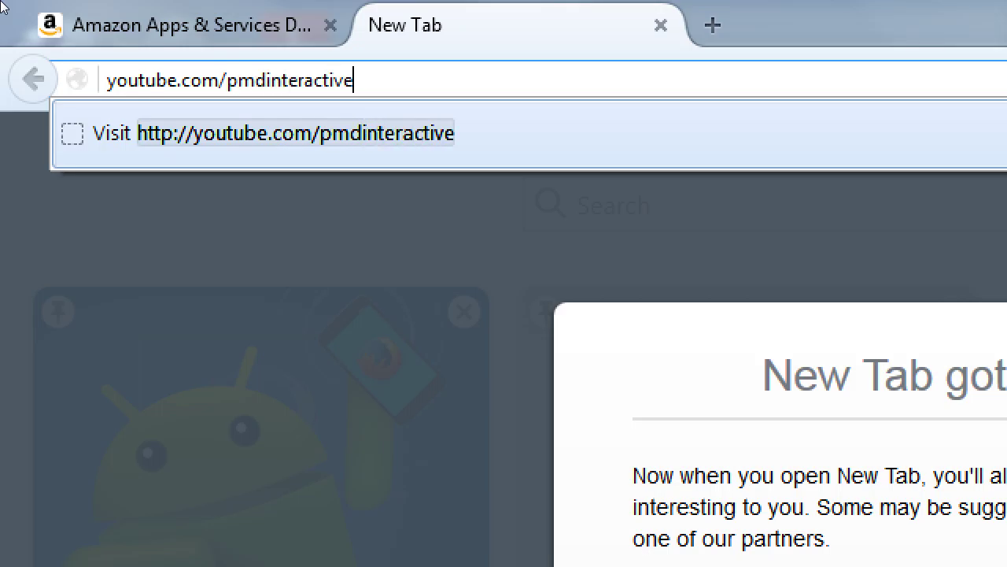
key(Return)
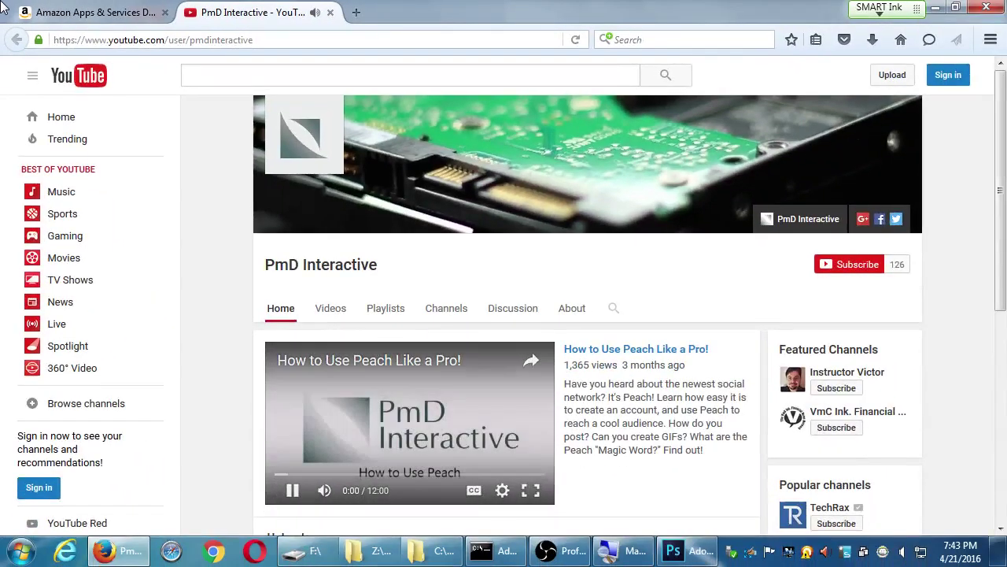
Pause the channel's featured trailer and switch to its Videos list
click(292, 489)
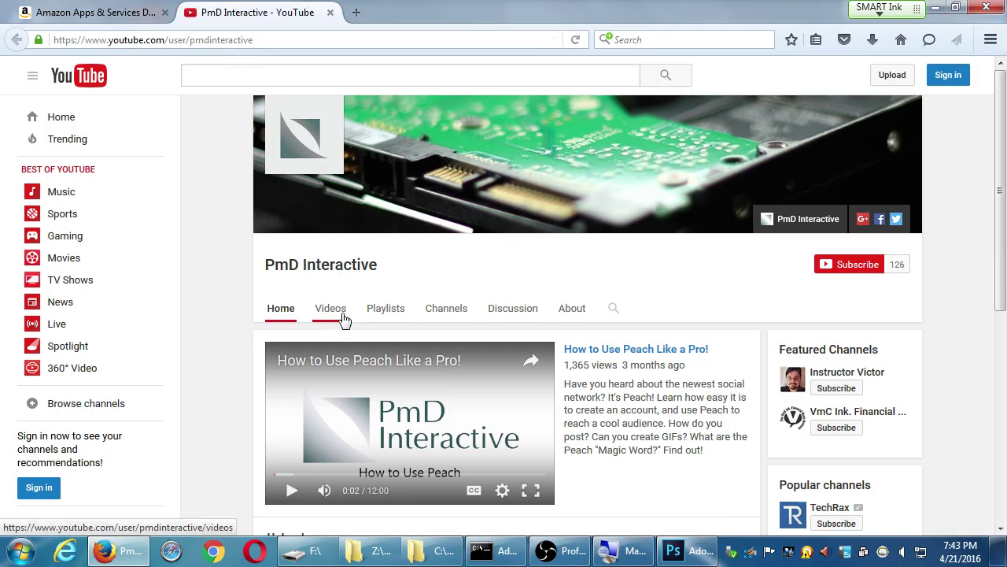
click(342, 315)
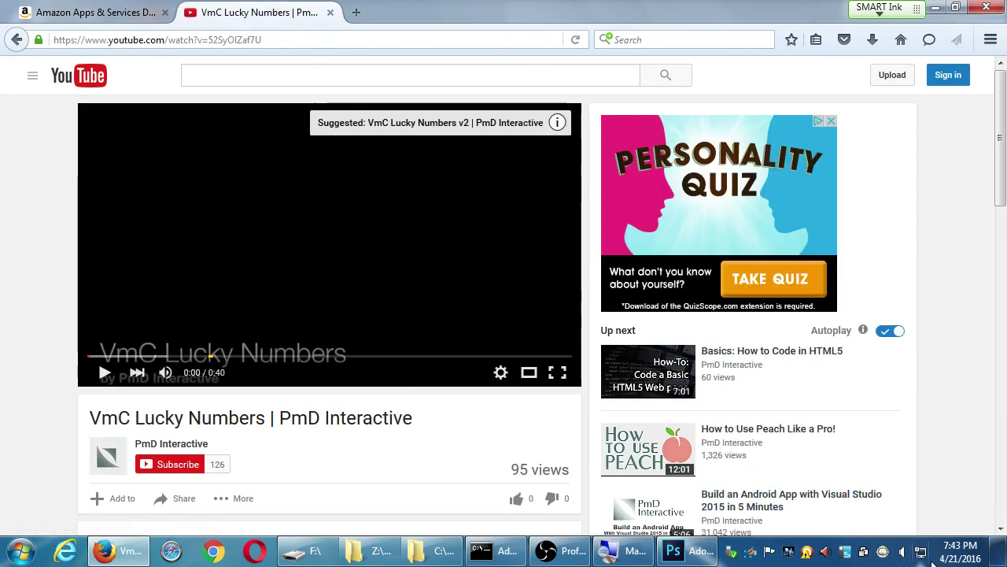
Raise the system volume with the tray speaker slider
click(902, 551)
drag(905, 415, 901, 351)
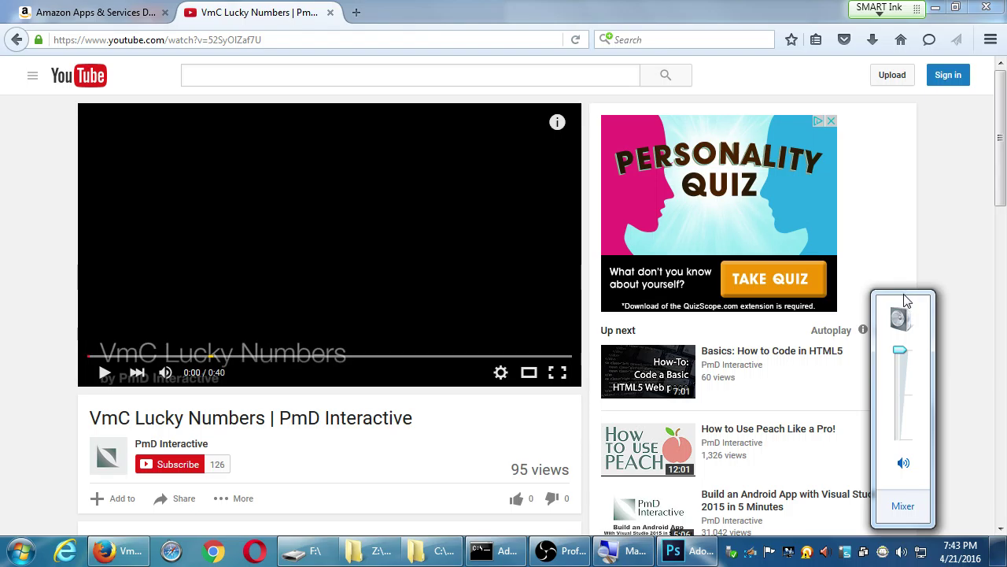
mouse_move(903, 354)
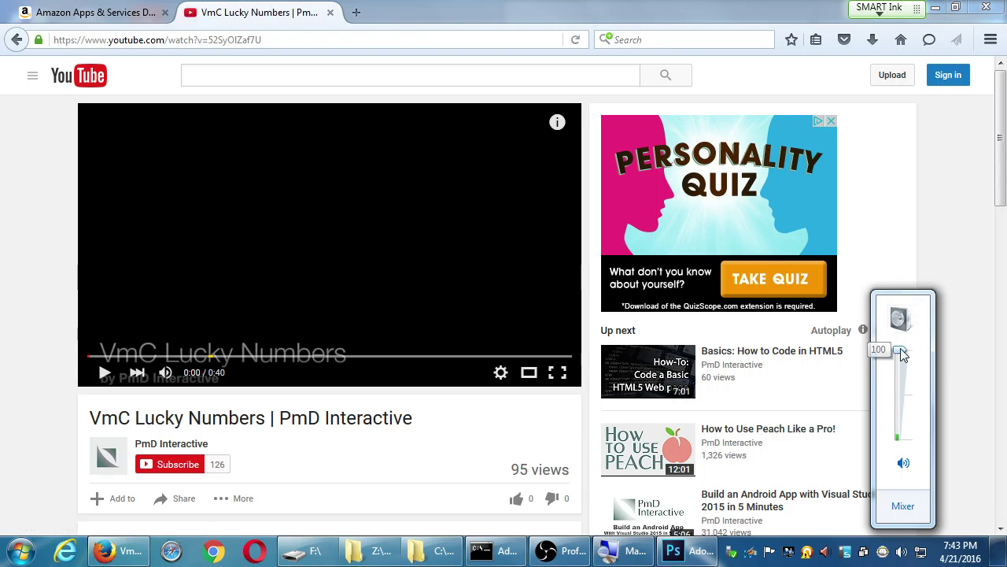
Play the VmC Lucky Numbers video, dismiss the petition ad, and widen the player
click(105, 374)
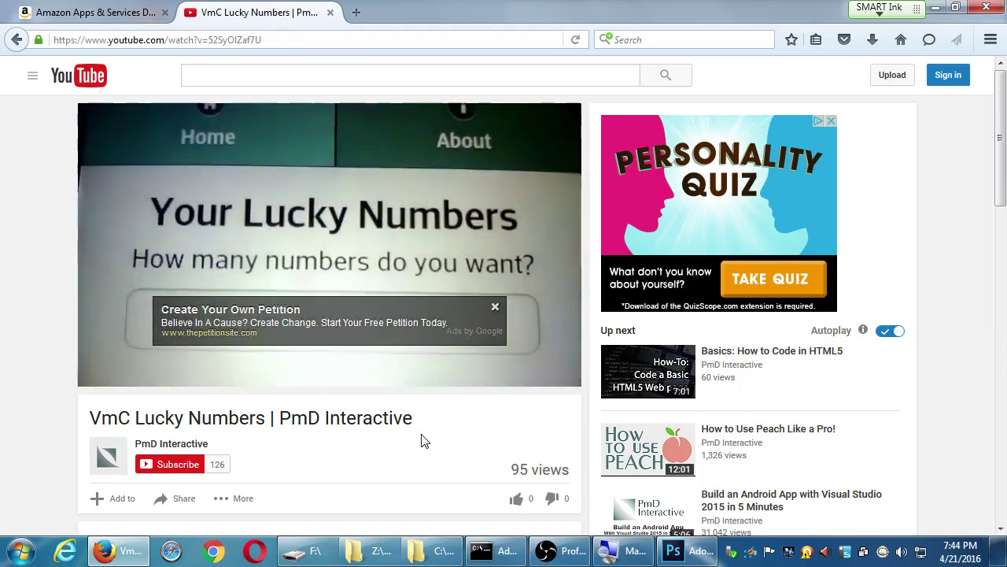
click(495, 307)
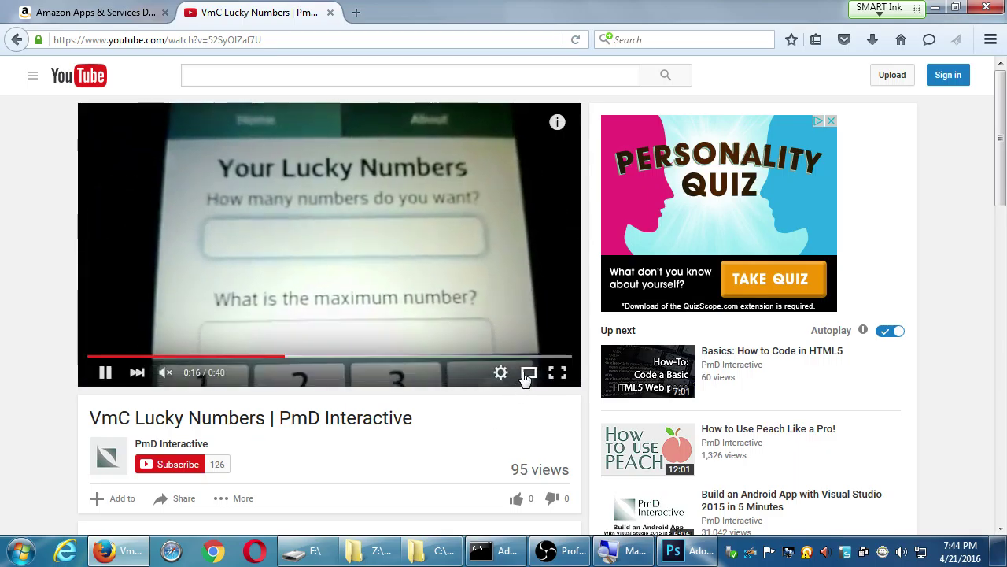
click(526, 376)
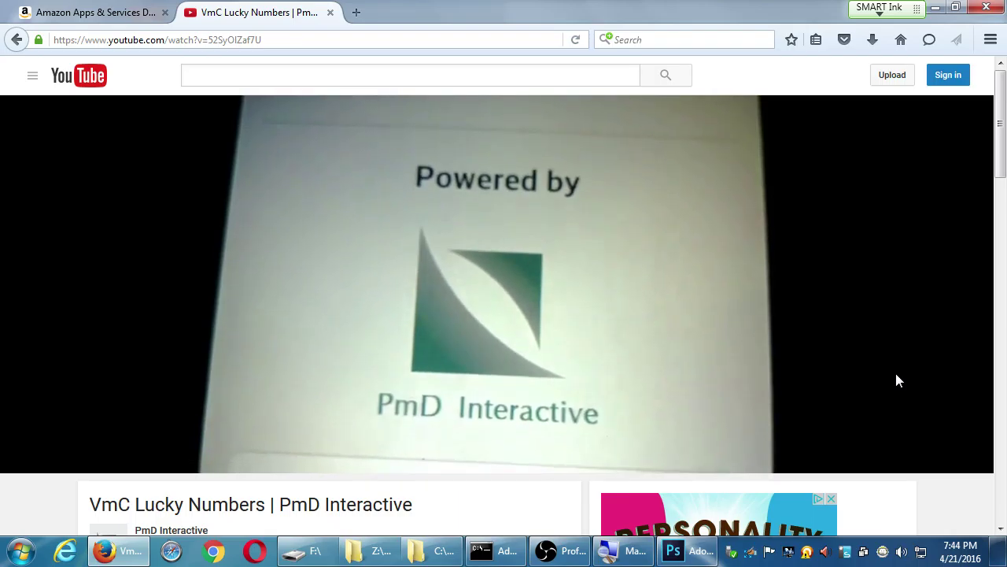
Rewind the video to 0:27, unmute it, and pause near the end
mouse_move(711, 365)
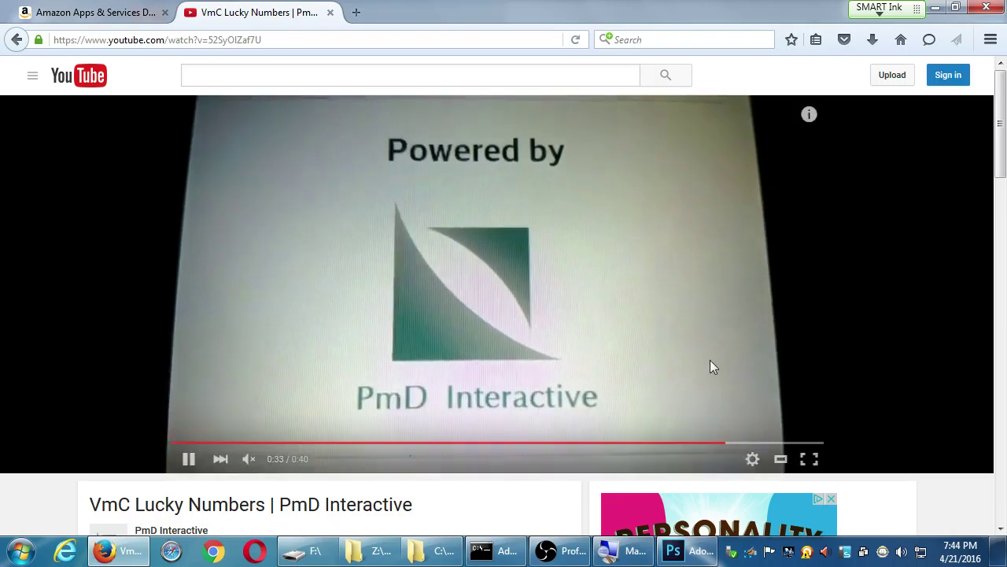
click(601, 443)
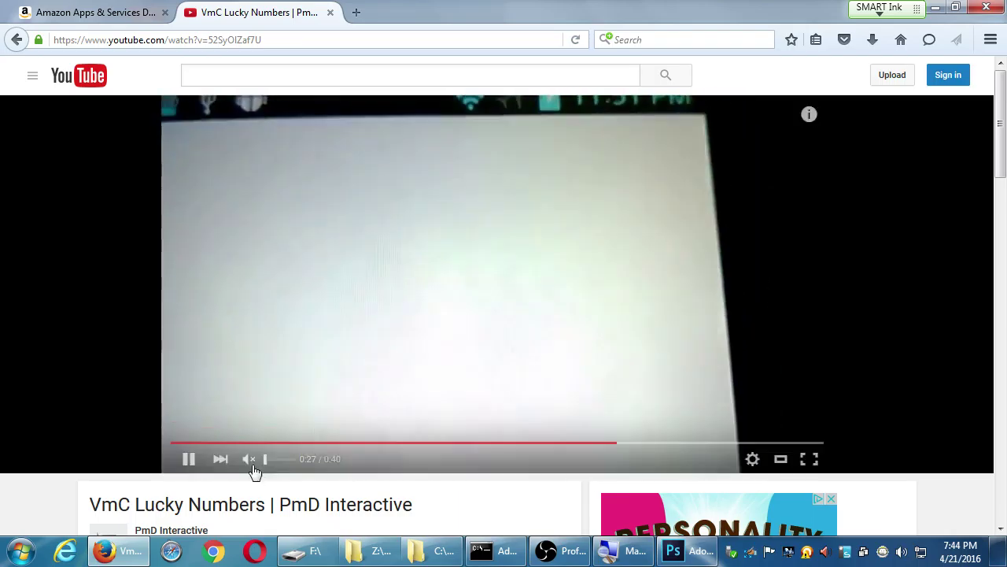
click(250, 462)
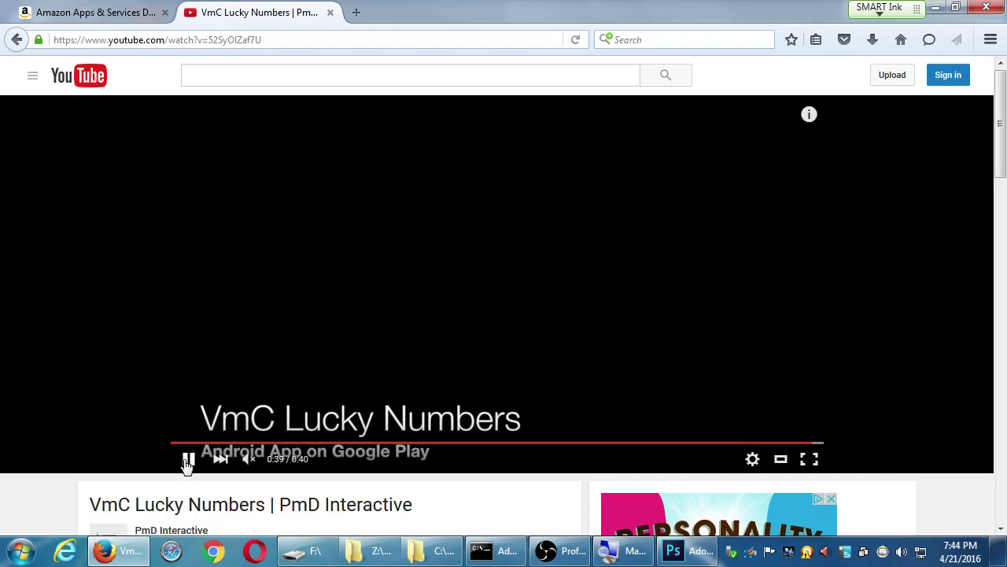
click(187, 463)
Replay the video from 0:05 and pause it at 0:19
click(452, 445)
click(326, 446)
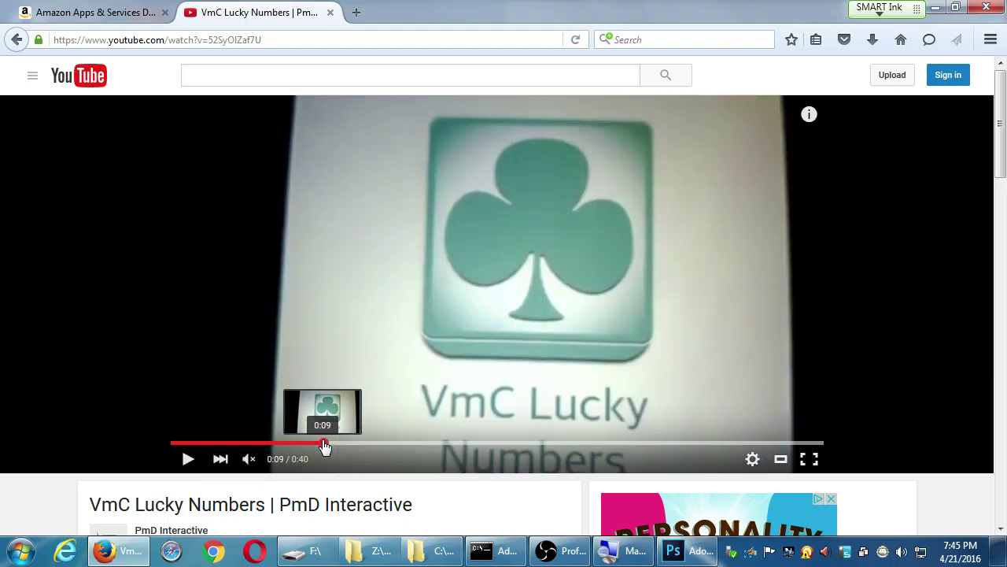
click(254, 444)
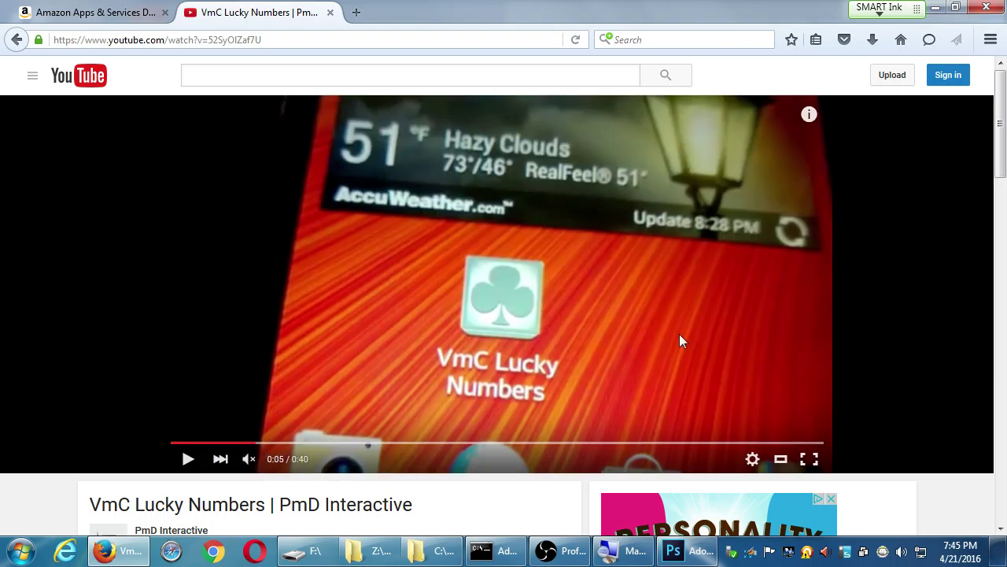
click(190, 461)
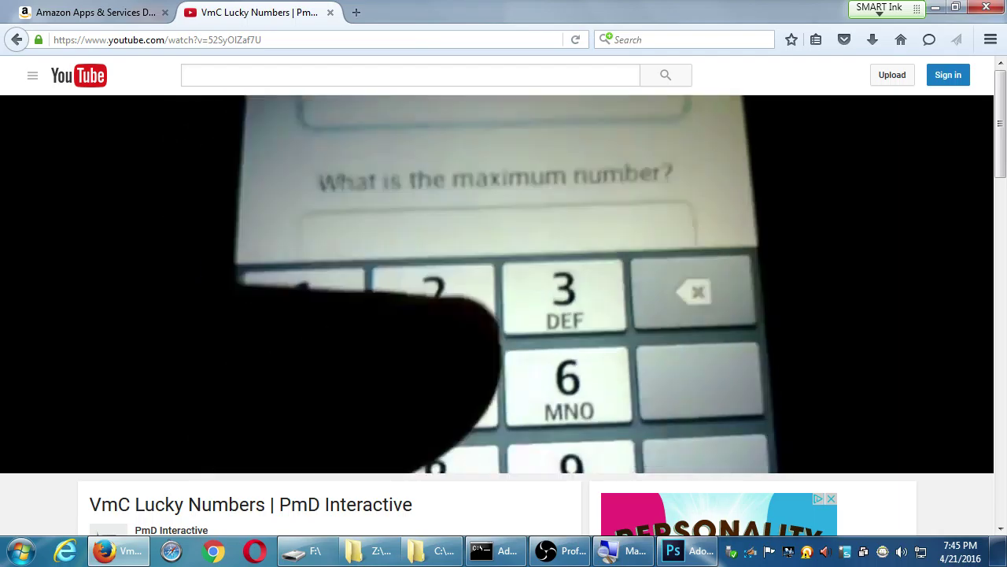
click(543, 288)
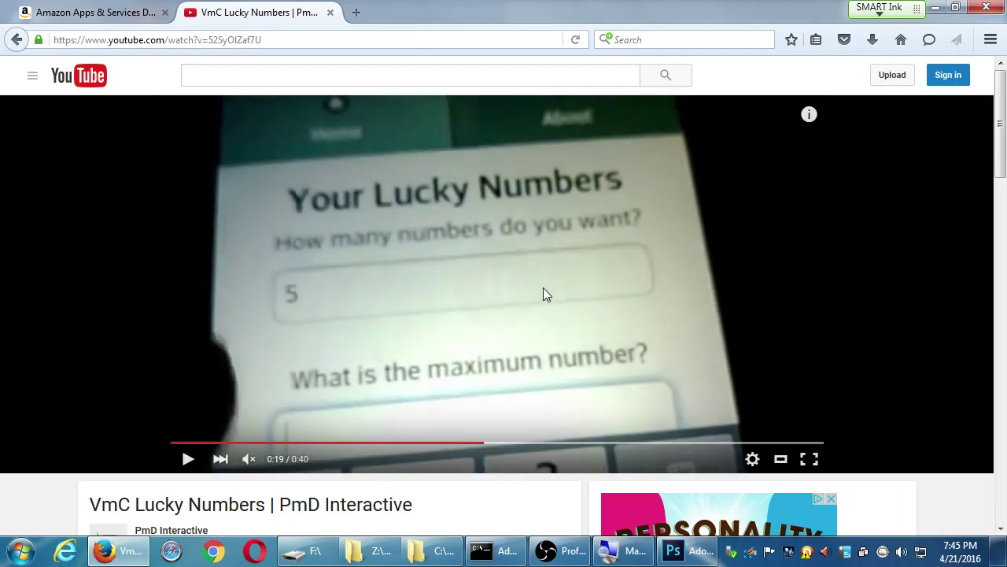
key(super)
Launch Notepad and type 'Video editor software' with an indented Windows Movie Maker line
text(note)
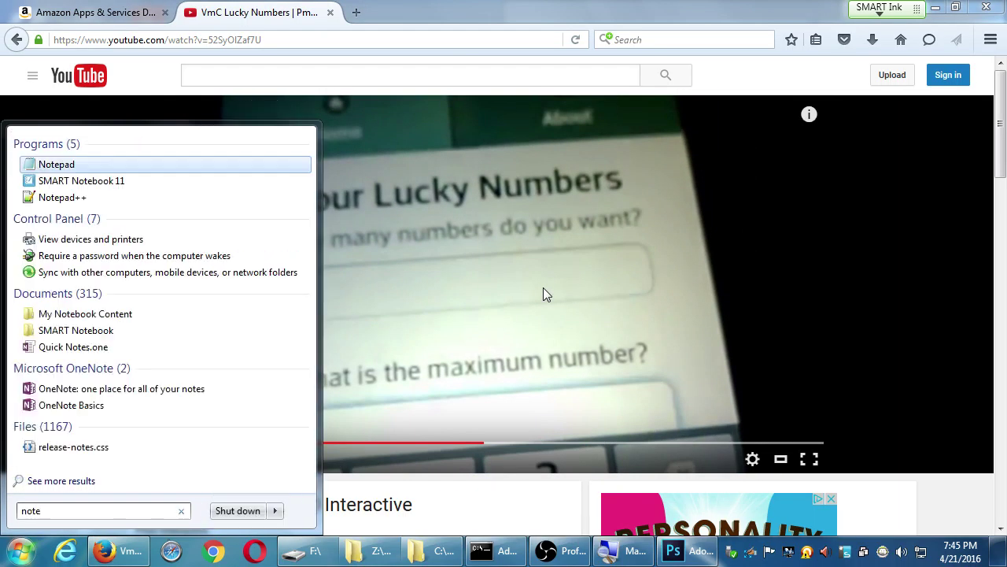
key(Return)
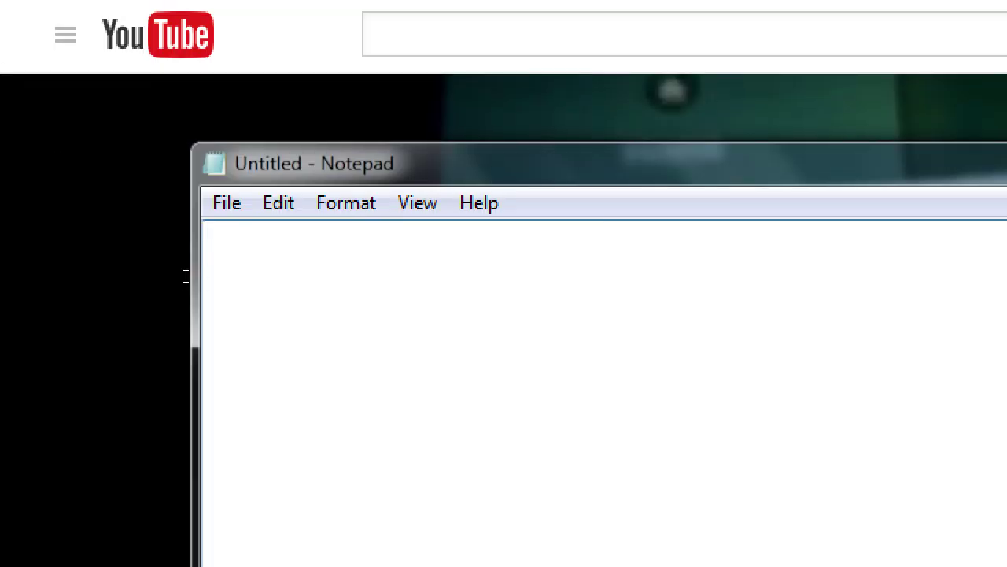
text(Video e)
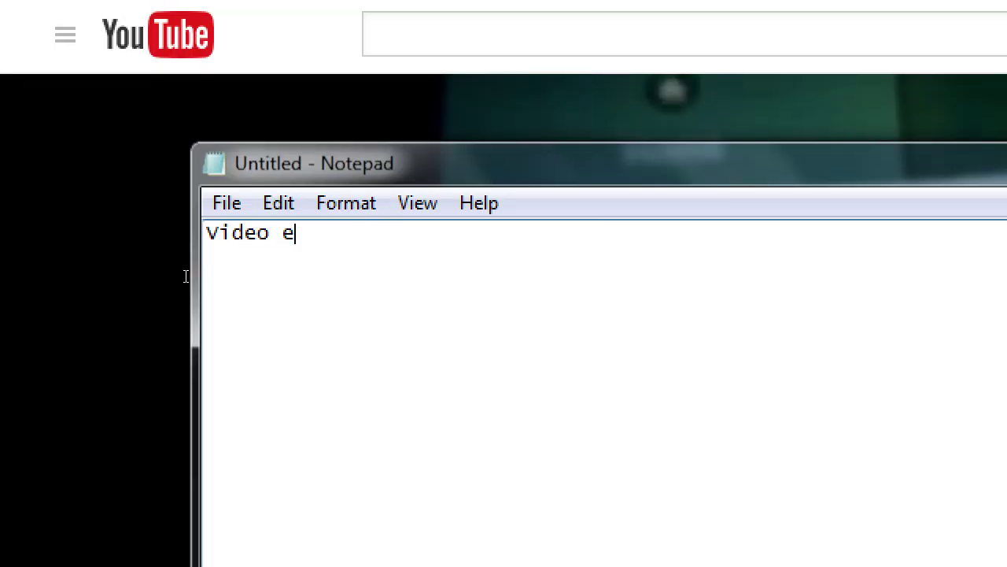
text(ditor software)
key(Return)
key(Tab)
text(Windows)
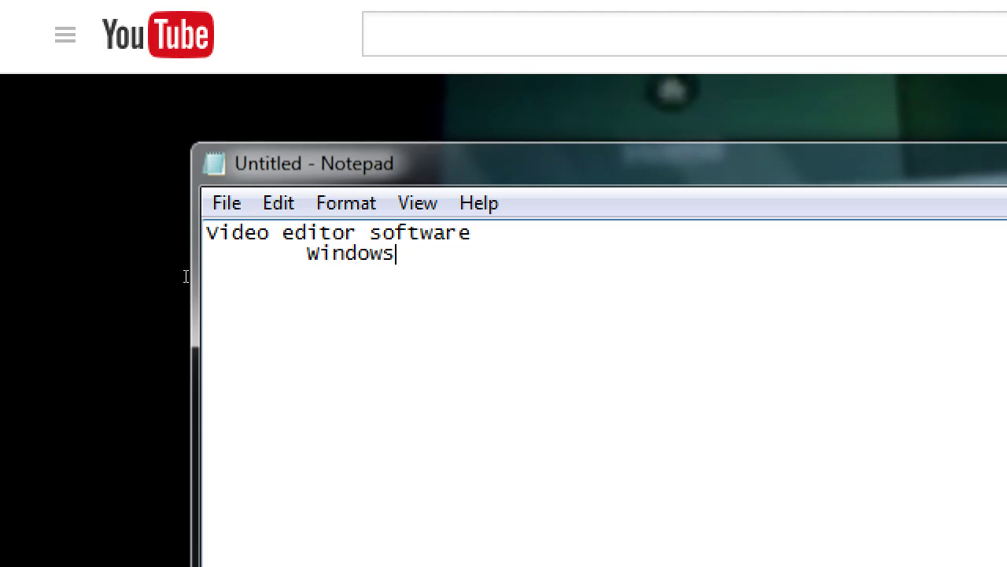
text(: Window)
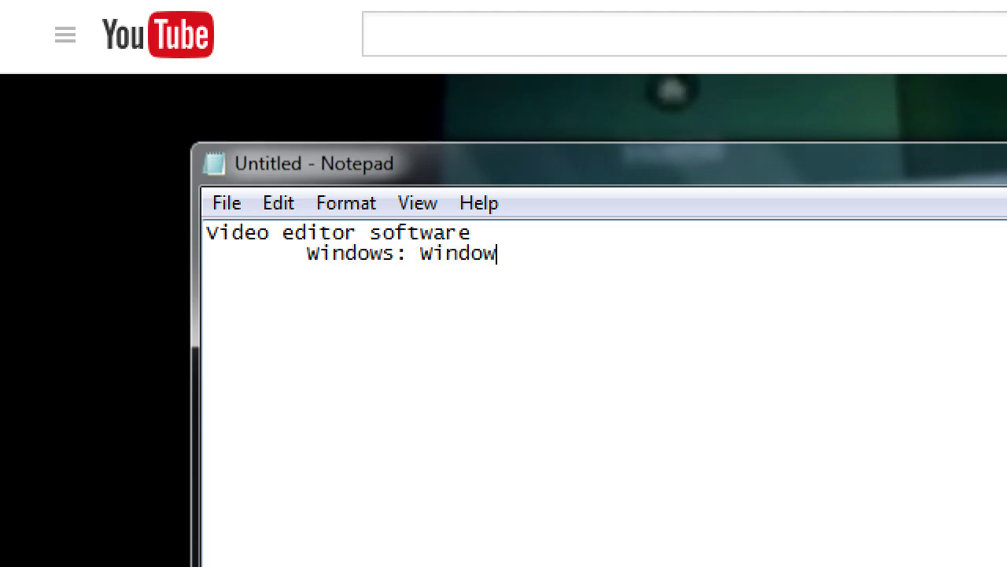
text(s Movie Maker)
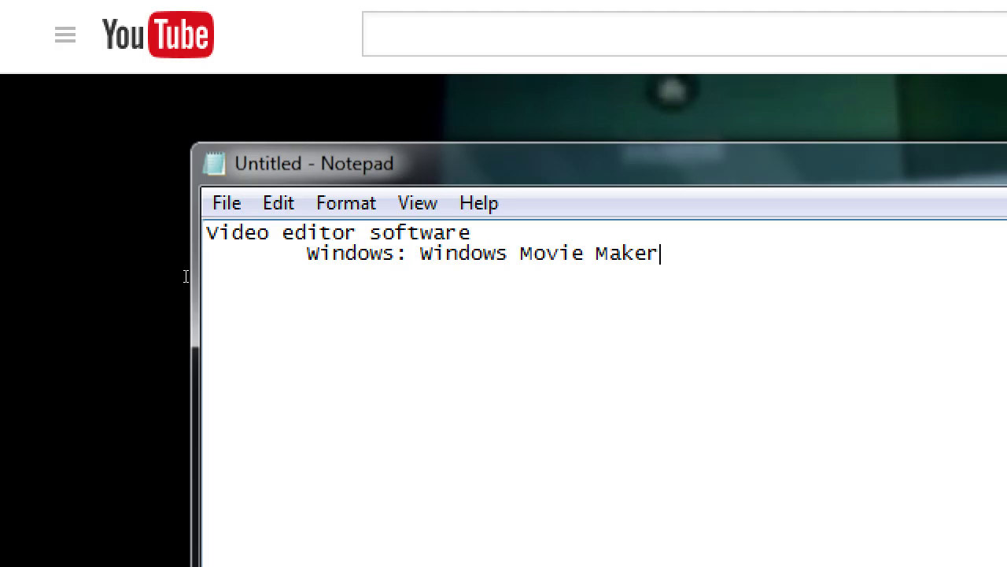
Add a tab-indented 'Mac: iMovie' line below the Windows Movie Maker entry
key(Return)
key(Tab)
text(Mac:)
key(Tab)
text(iM)
text(o)
key(BackSpace)
text(Movie)
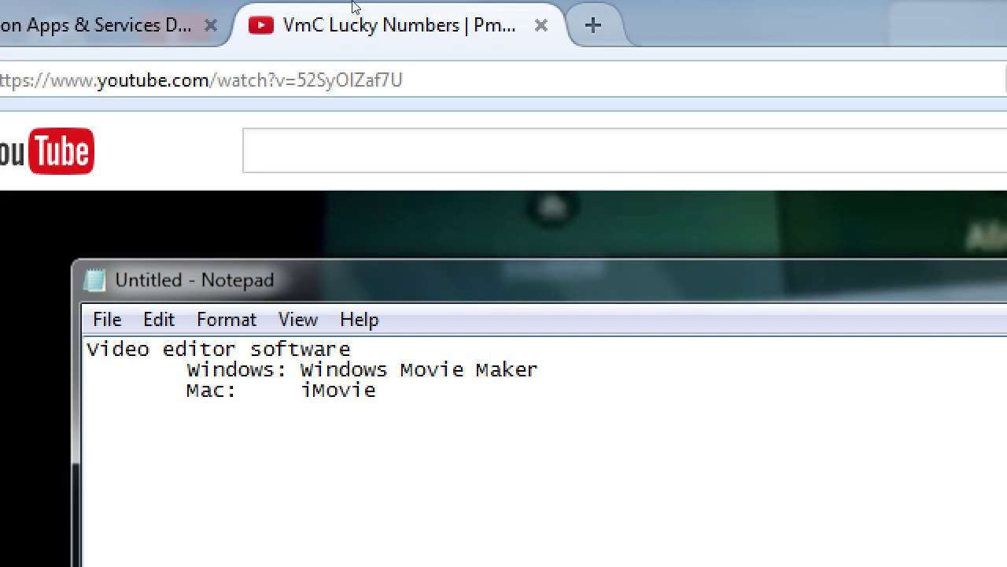
Return Firefox to the PmD Interactive video list, then bring the Notepad notes forward
click(558, 0)
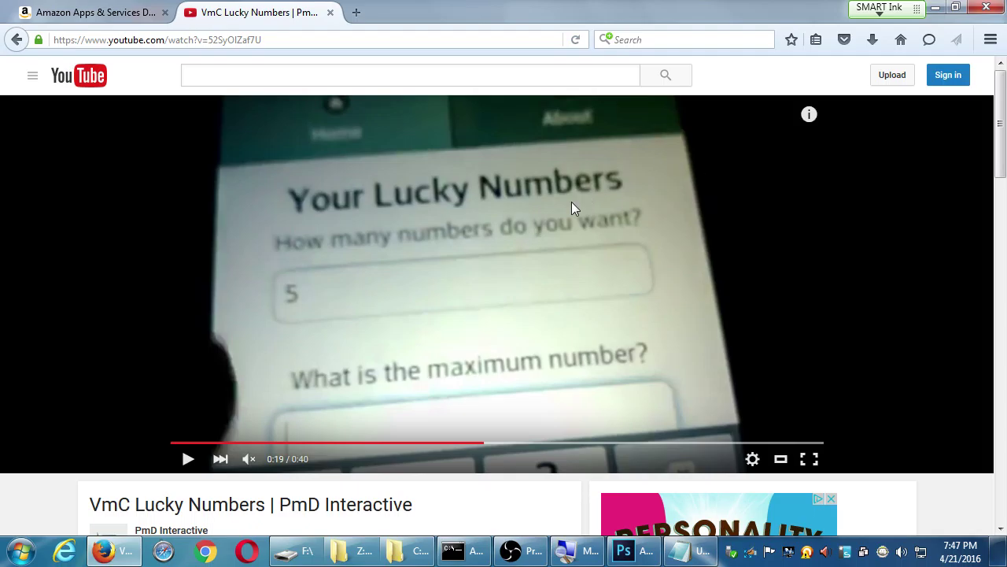
click(17, 40)
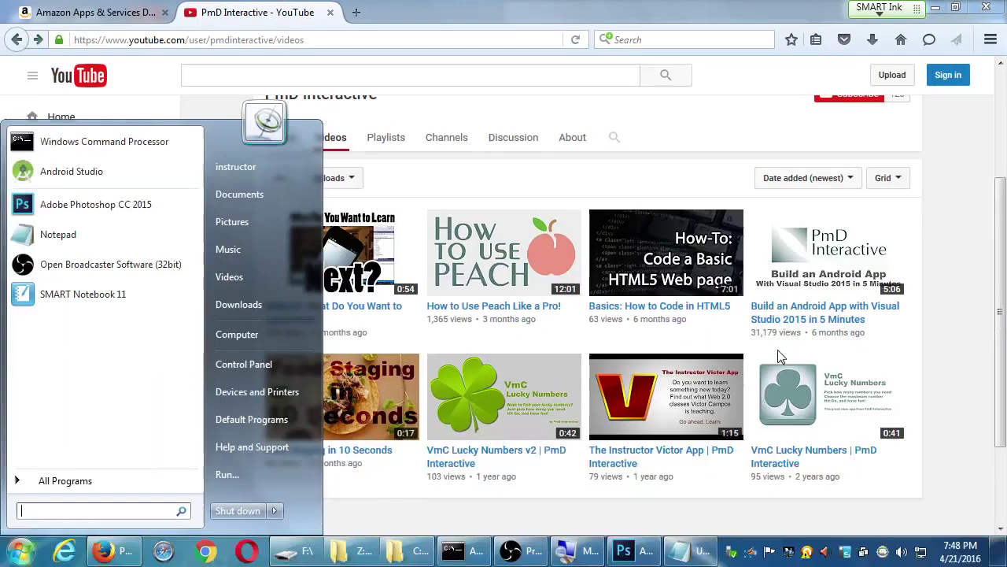
click(939, 296)
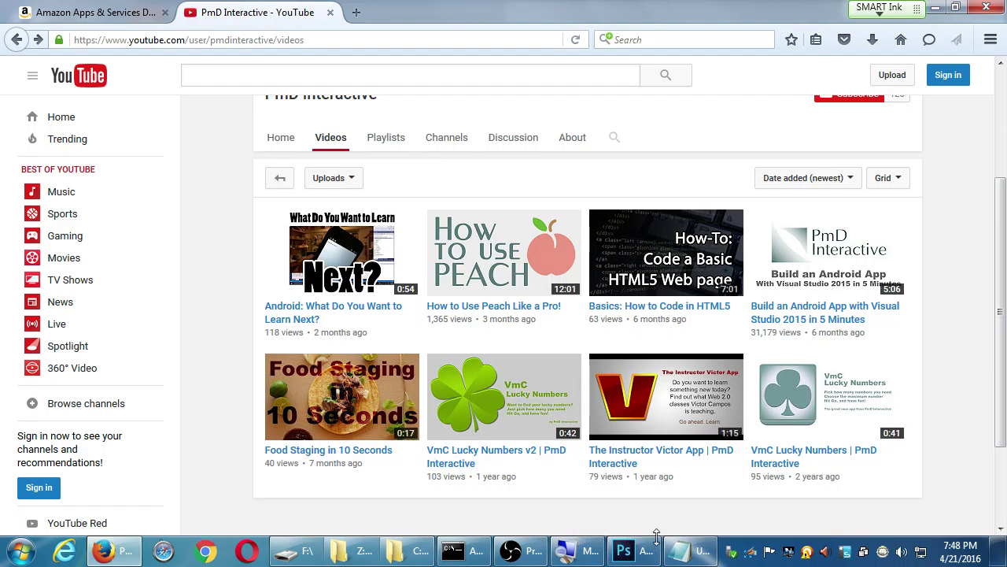
click(681, 550)
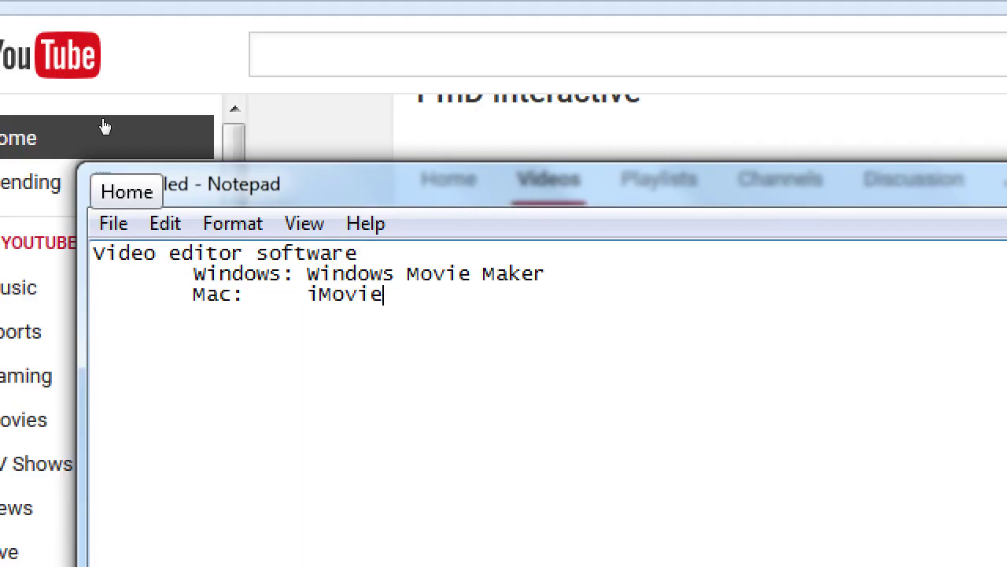
Type an indented 'Adobe Premier Elements $79-99' line under iMovie, fixing typos
key(Return)
key(Return)
key(Tab)
key(Tab)
text(Adobe Premeier)
key(BackSpace)
key(BackSpace)
key(BackSpace)
key(BackSpace)
text(ier)
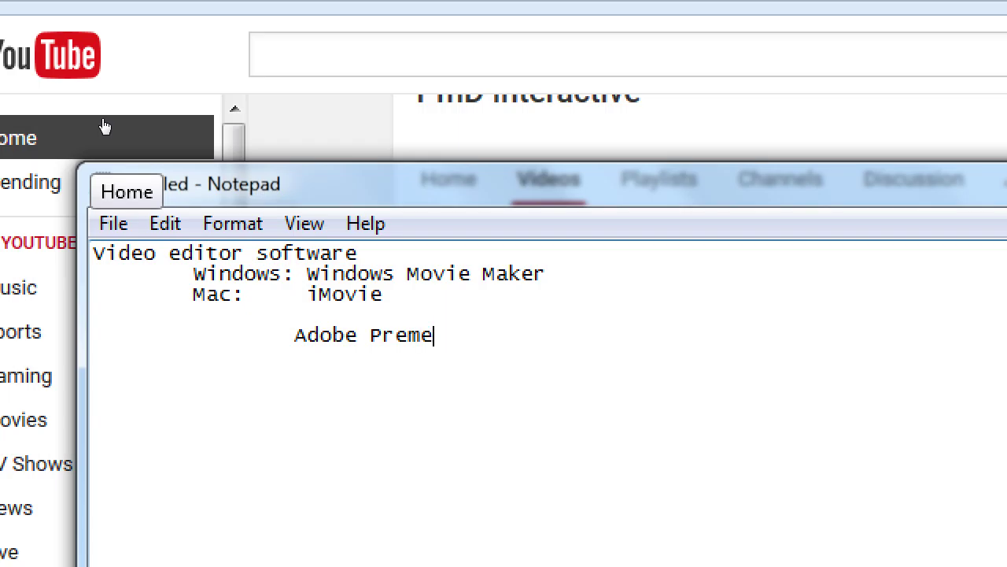
key(BackSpace)
key(BackSpace)
text(er Elements)
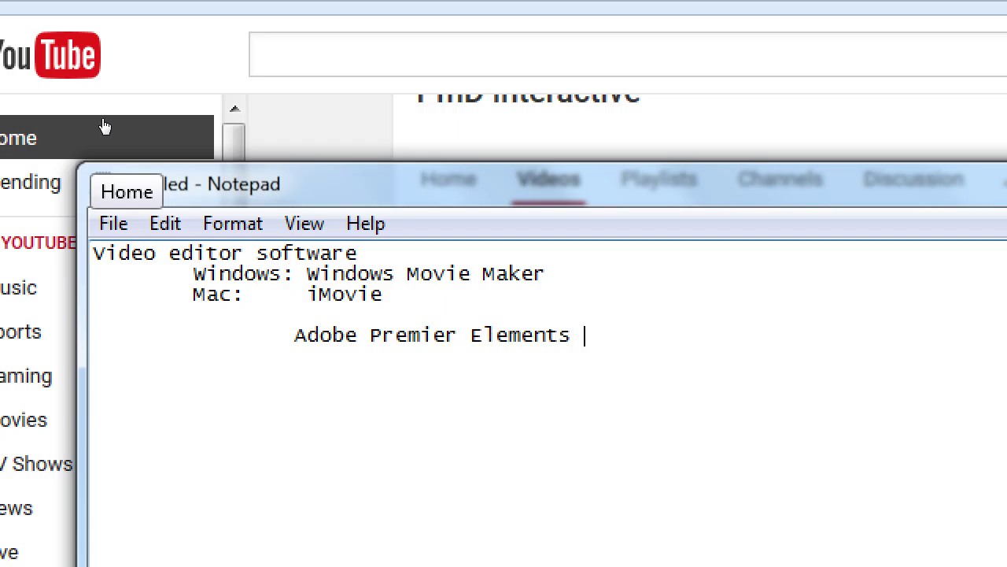
text( $709)
key(BackSpace)
key(BackSpace)
text(9-99)
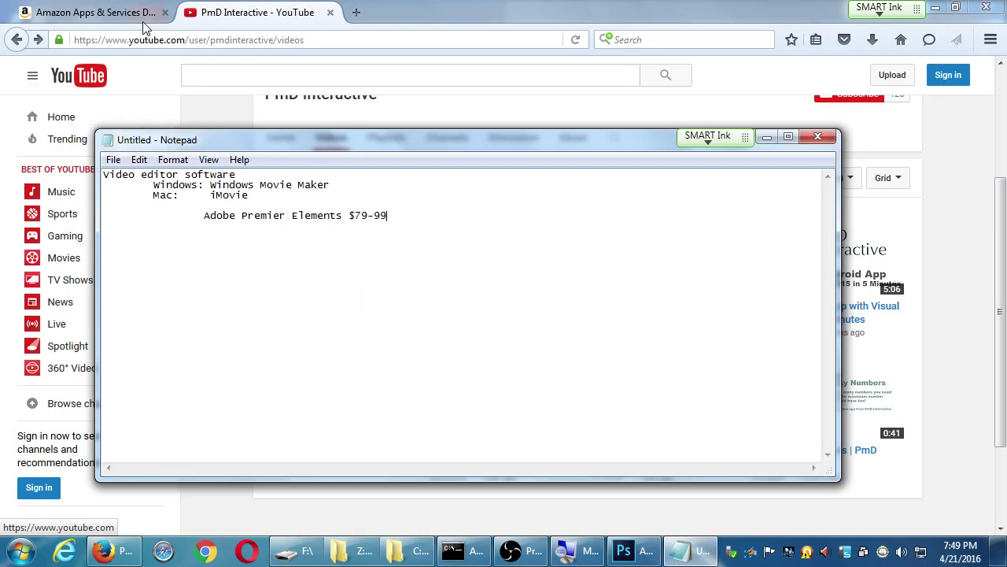
Play VmC Lucky Numbers v2 from the channel list, skip the ad, and pause at 0:18
click(496, 8)
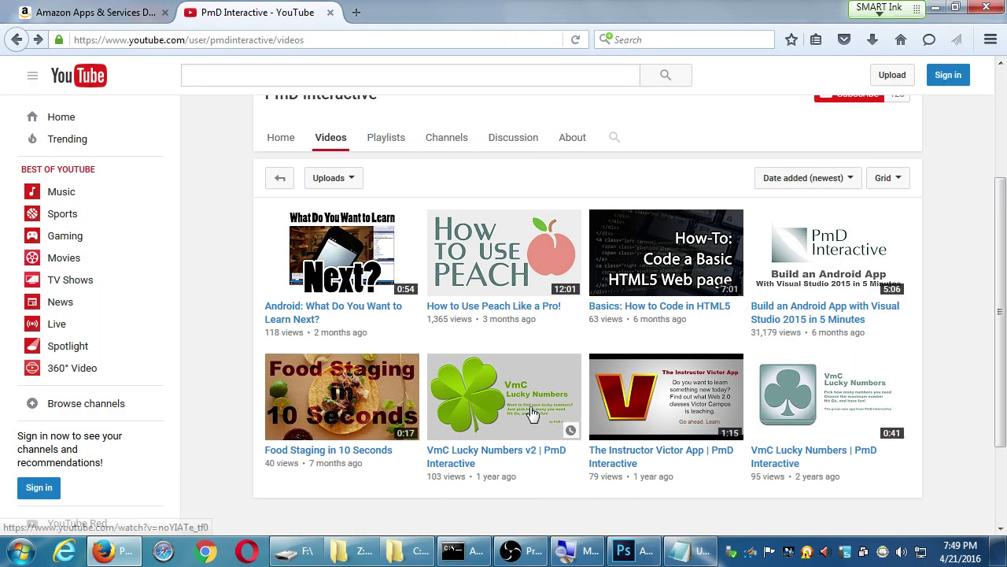
click(503, 407)
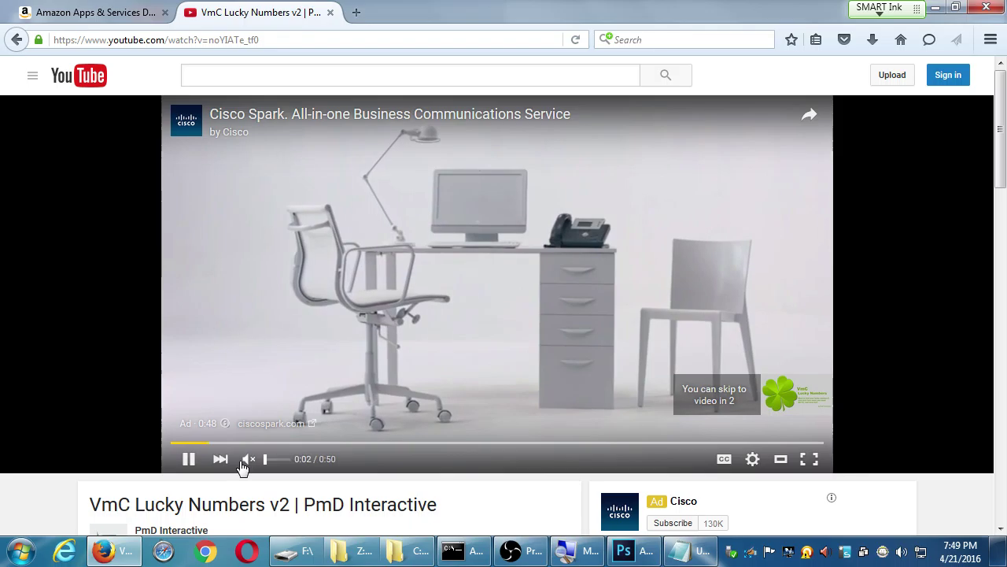
click(243, 463)
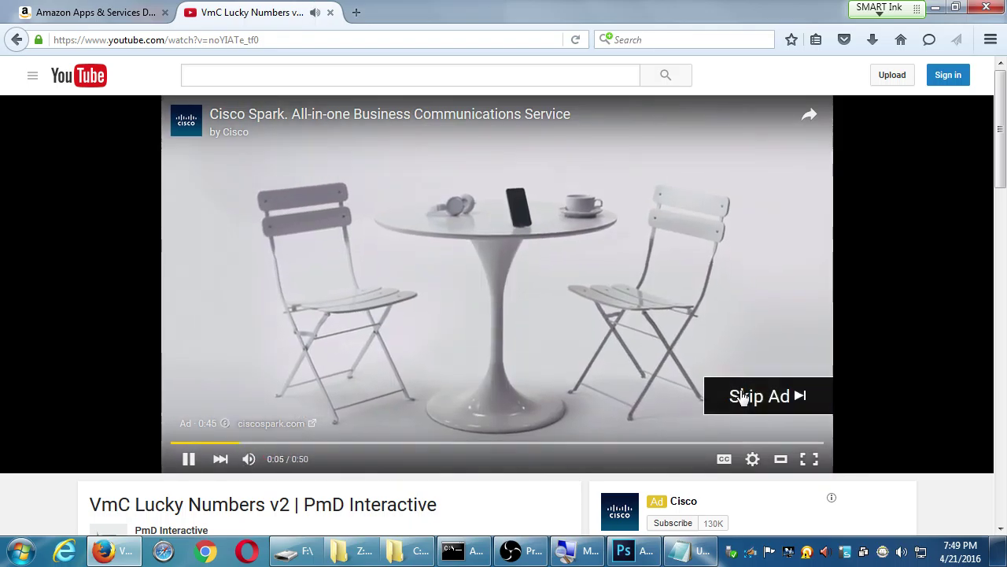
click(743, 398)
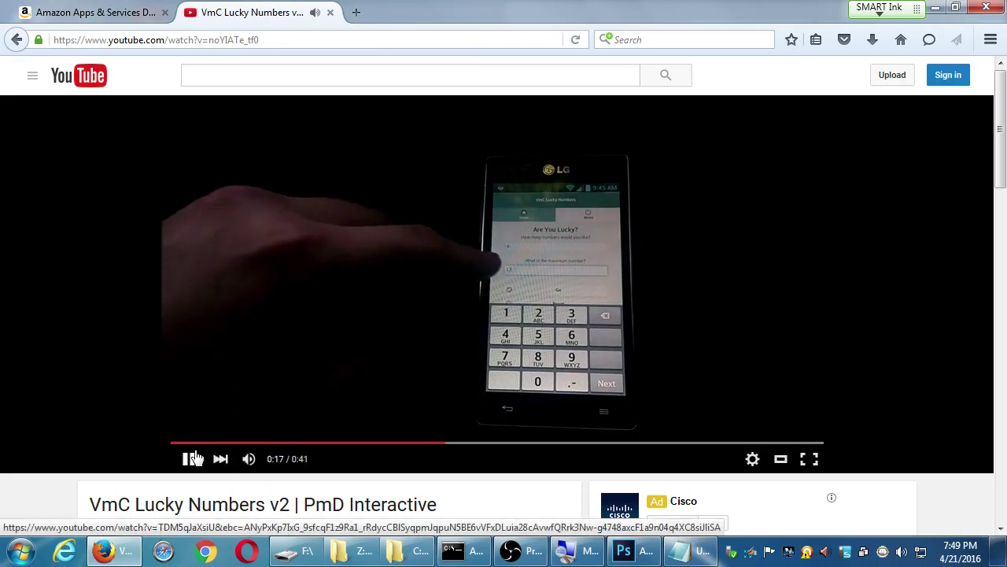
click(188, 459)
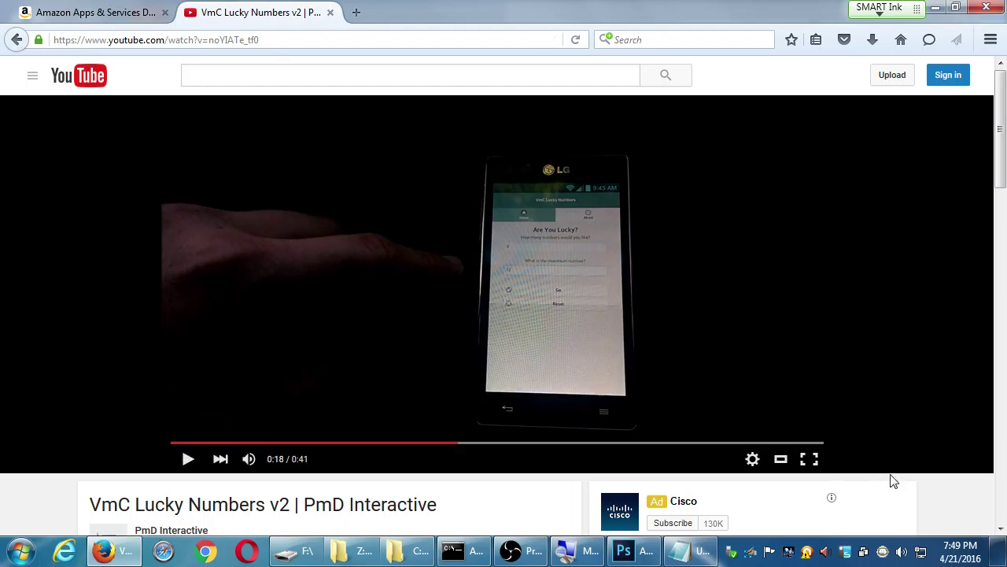
Mute system audio, close the YouTube tab, and scroll the mySDCE listing to Video(s)
click(902, 553)
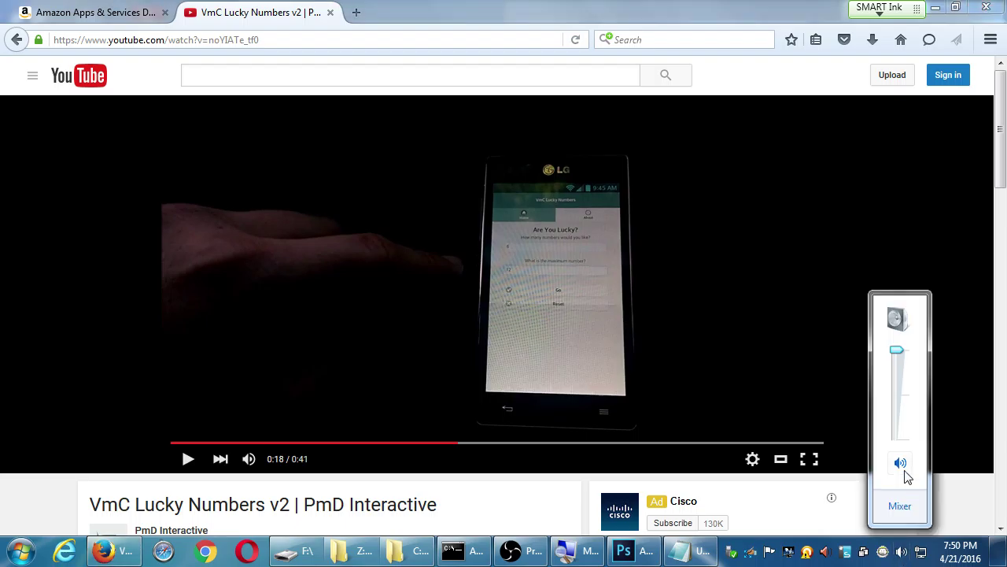
click(901, 463)
click(330, 13)
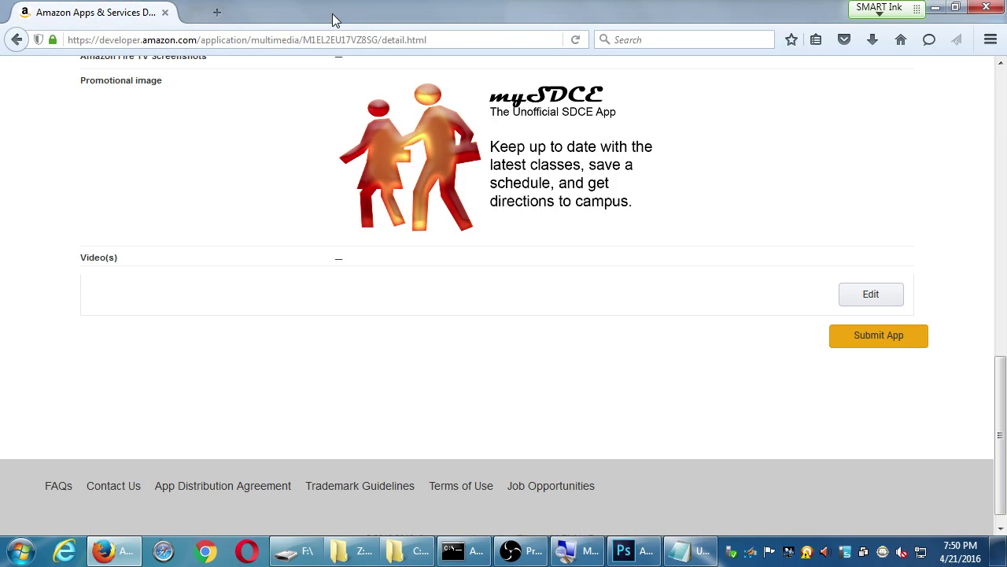
scroll(315, 337, up, 4)
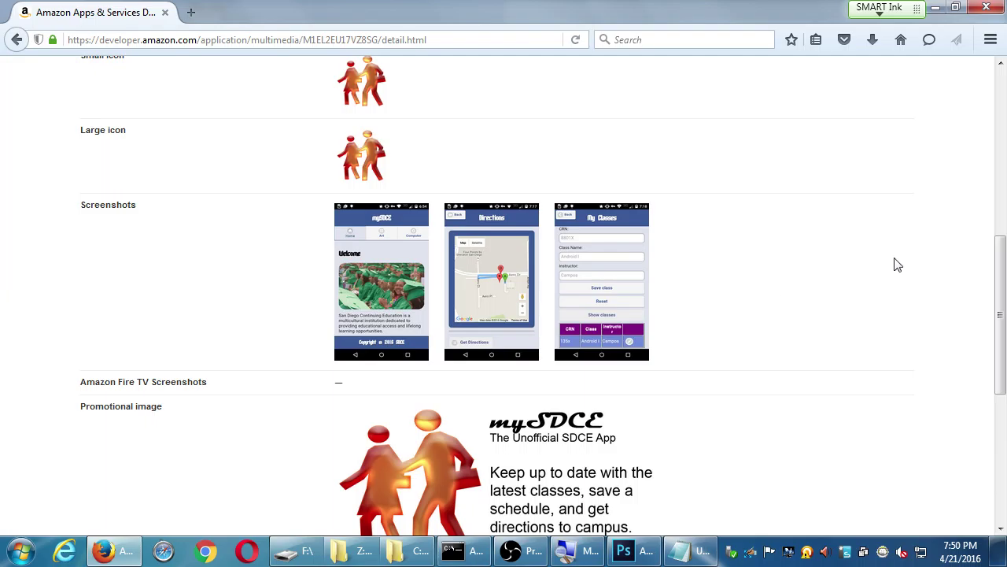
scroll(925, 268, down, 2)
scroll(925, 274, down, 3)
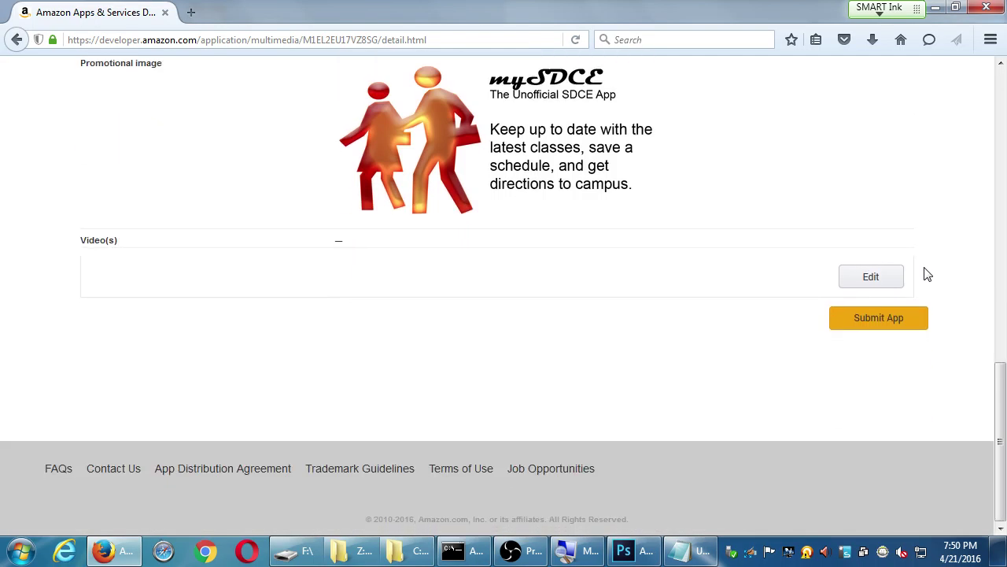
scroll(919, 275, up, 3)
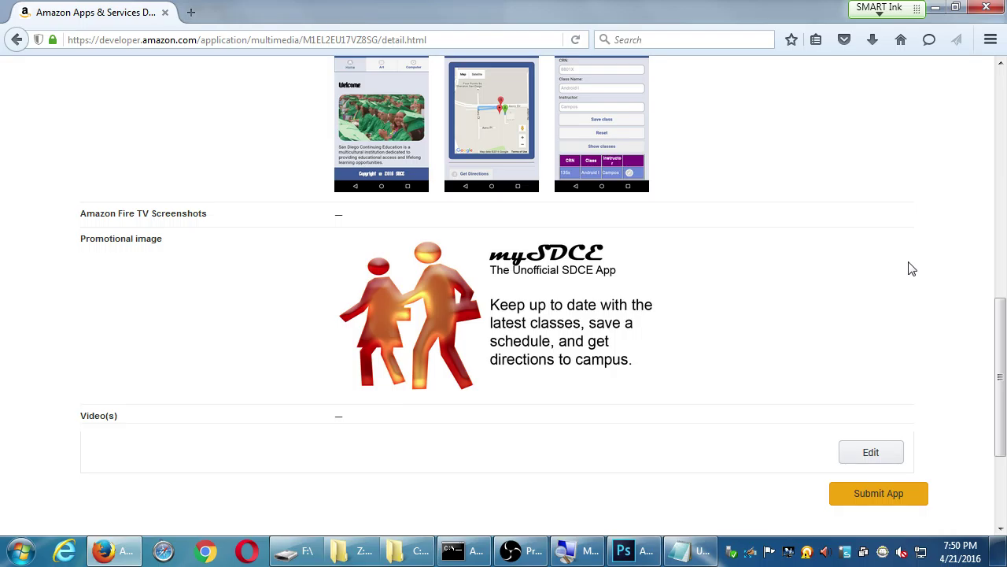
Save the untitled Notepad notes on the Desktop as 2016-04-21.txt
click(686, 551)
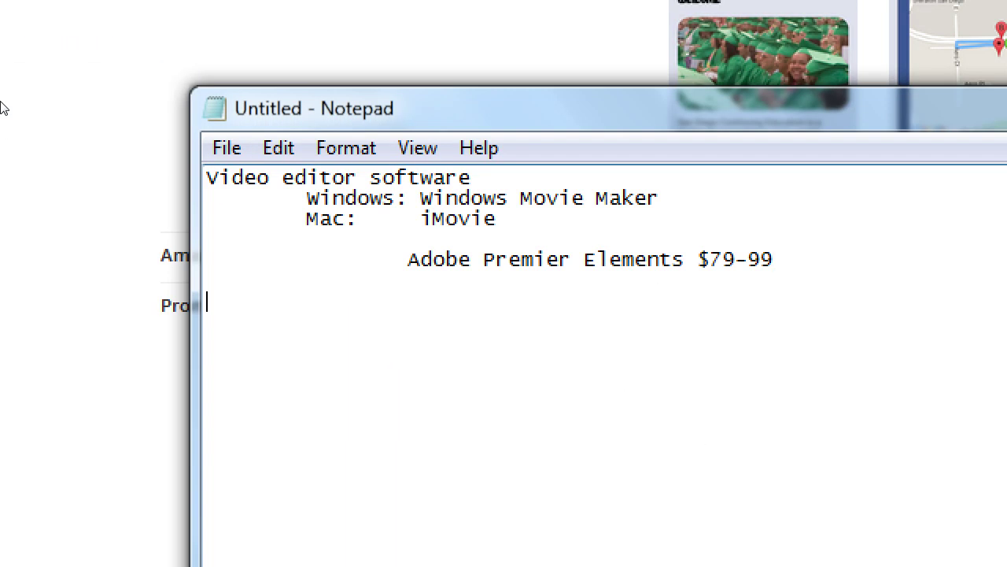
key(ctrl+s)
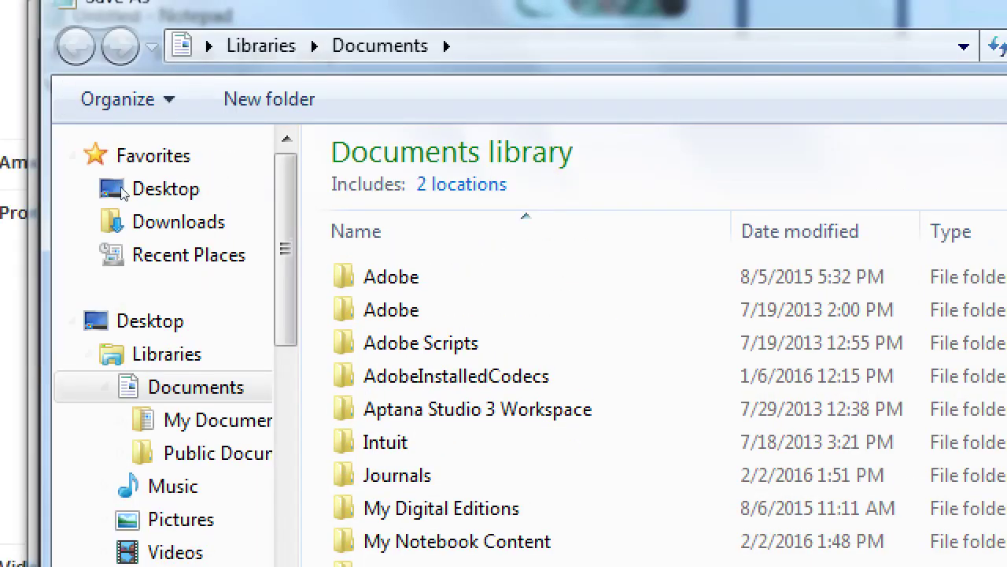
click(122, 193)
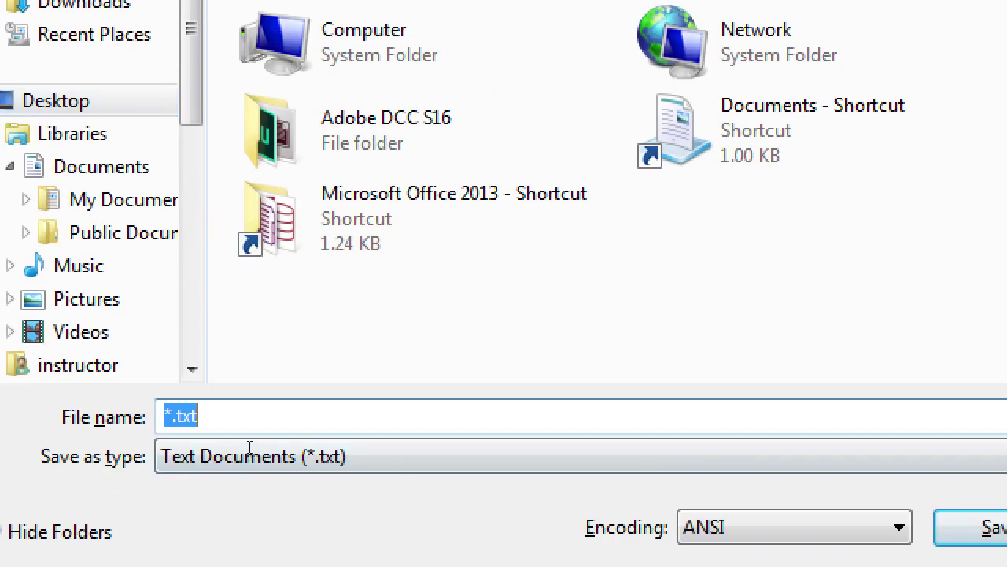
text(2016-4)
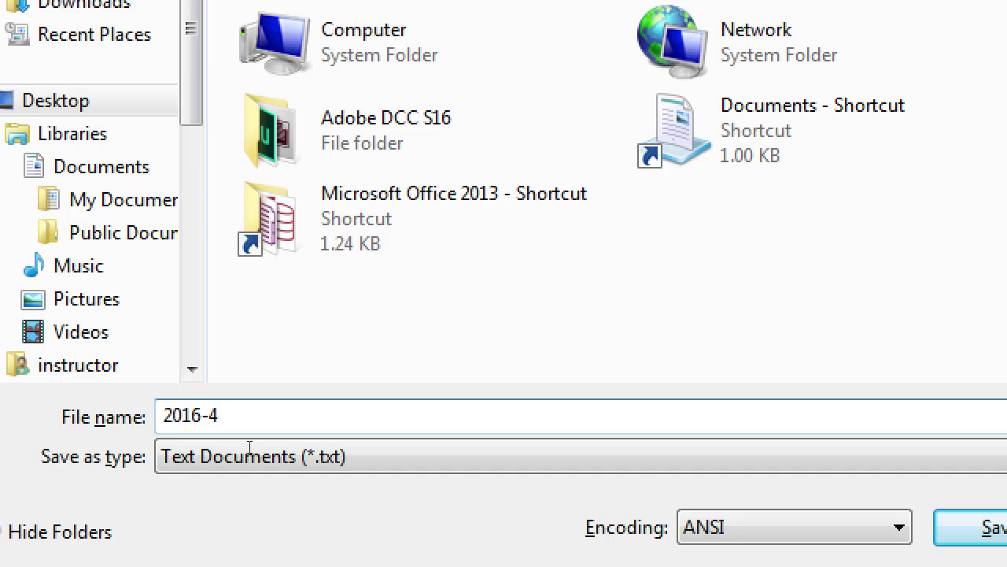
key(BackSpace)
text(04-21)
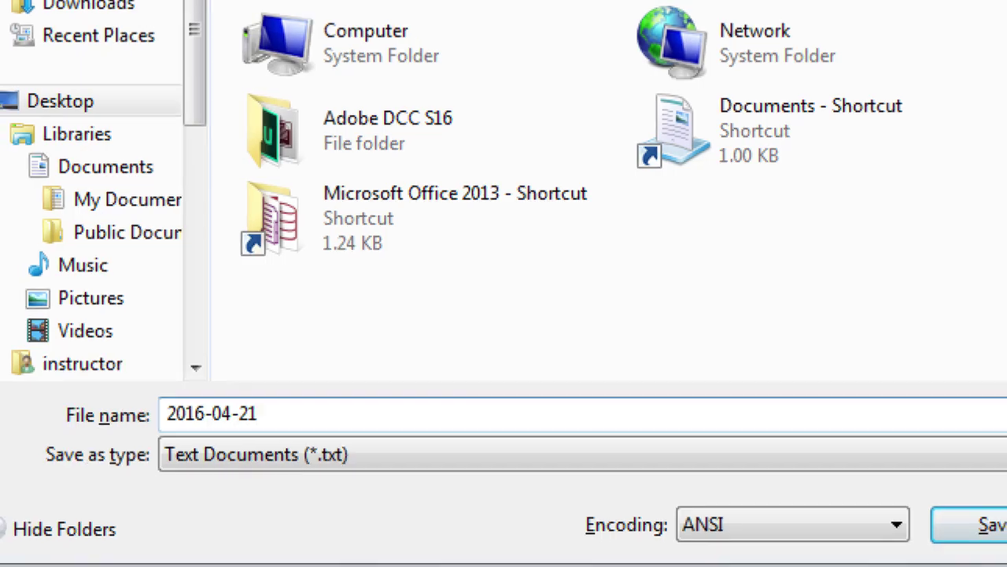
key(Return)
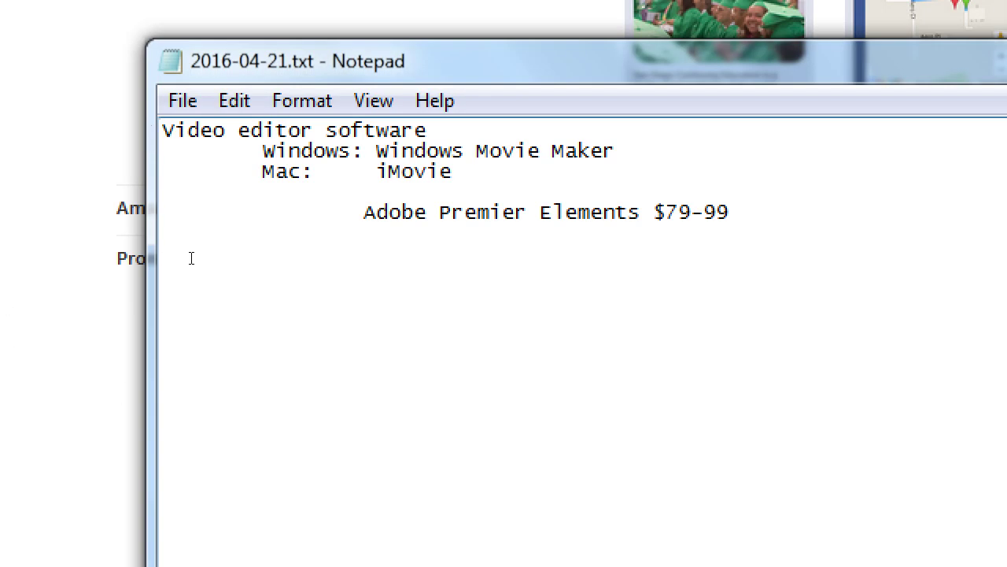
Type the heading 'How to record your apps' and step '1. Point a camera to your device, and record'
text(How to record yoOur a)
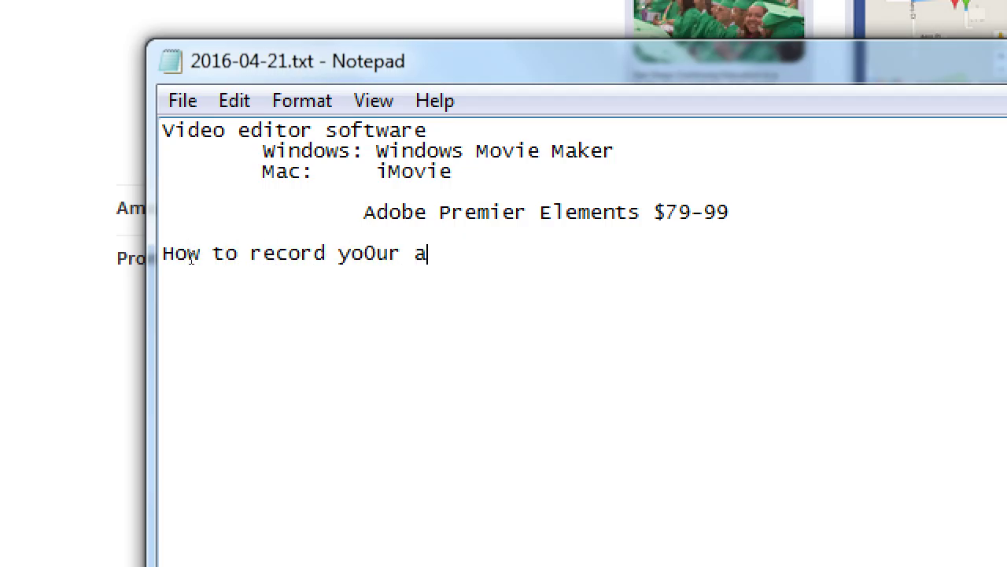
key(BackSpace)
key(BackSpace)
key(BackSpace)
key(BackSpace)
key(BackSpace)
text(ur apps)
key(Return)
key(Return)
text(1. )
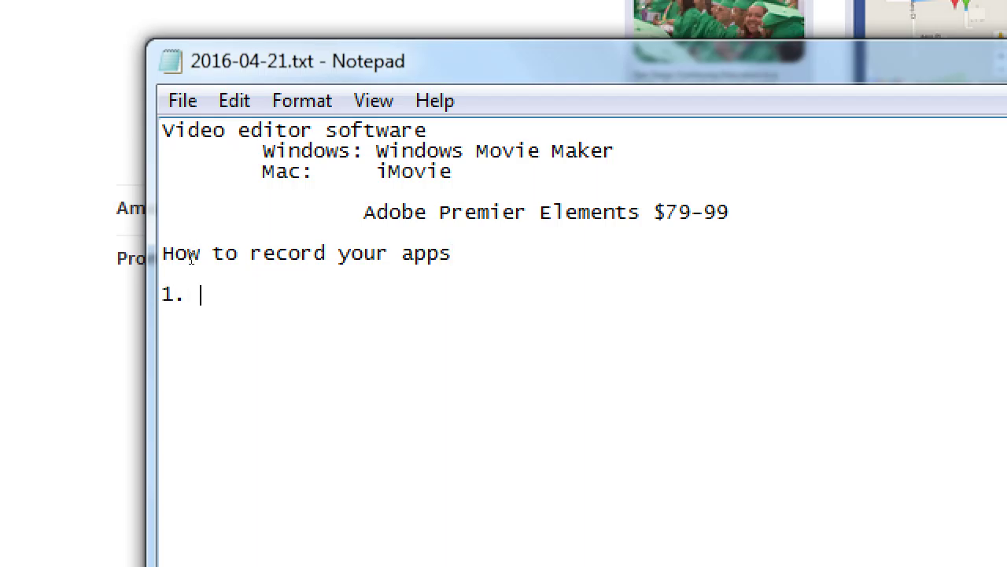
text(Point a camera )
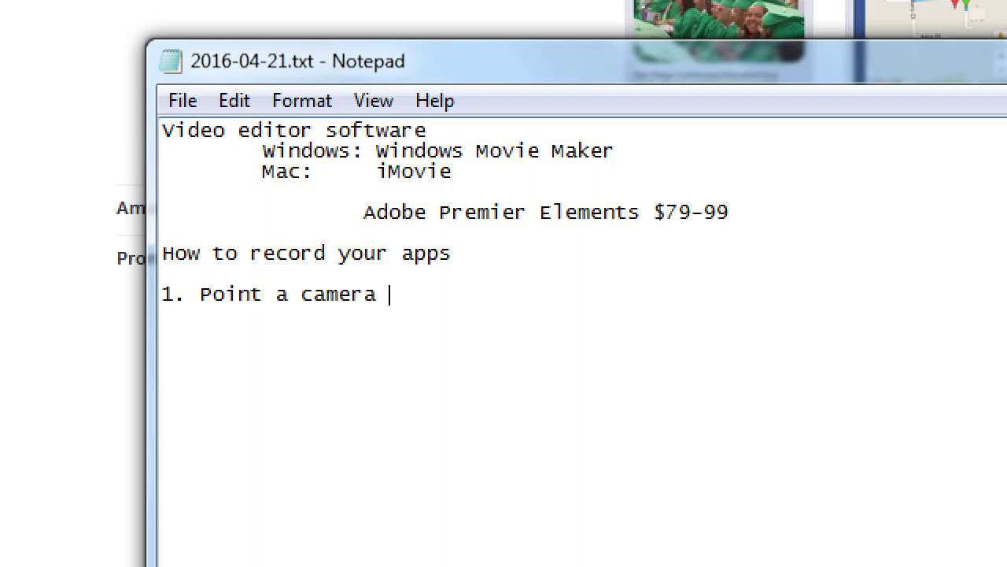
text(to your device, a)
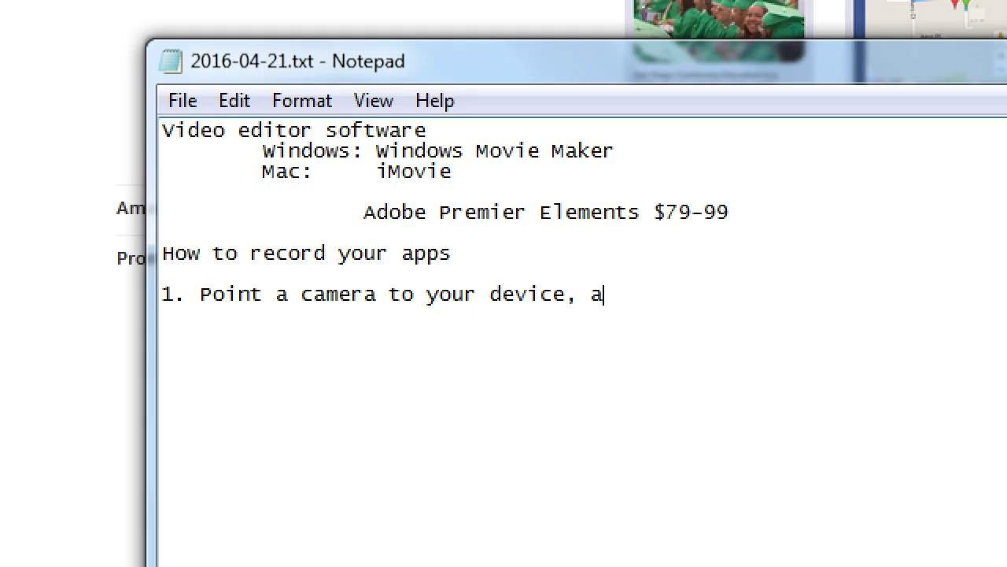
text(nd record)
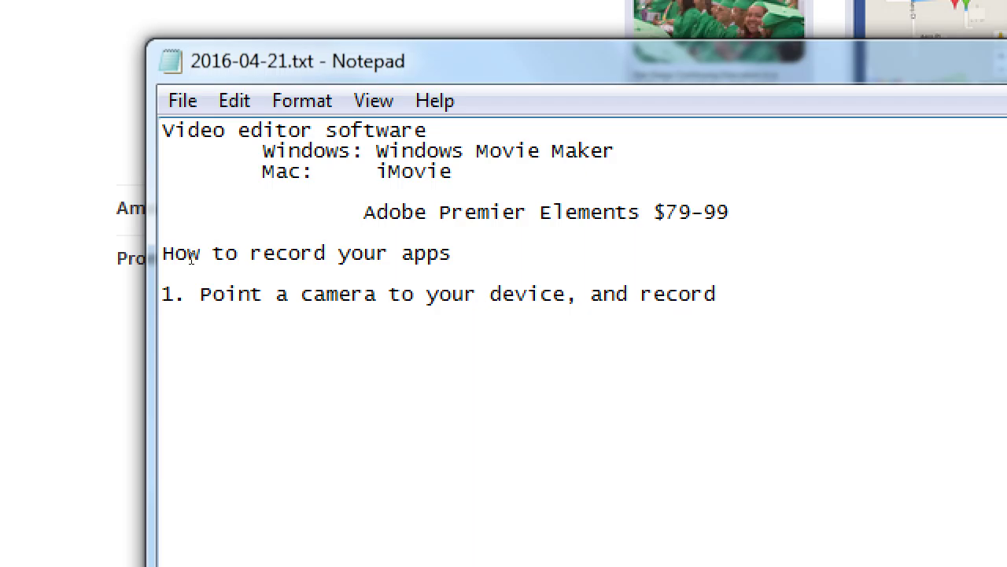
Add step '2. Record (capture) off of your device', moving '(capture)' right after 'Record'
text(2. Record off )
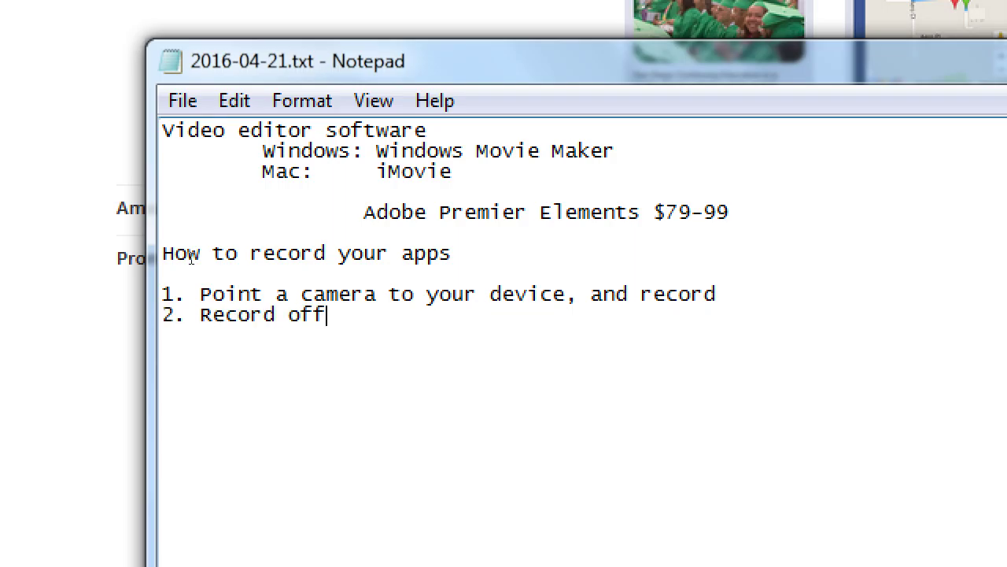
text(of your device)
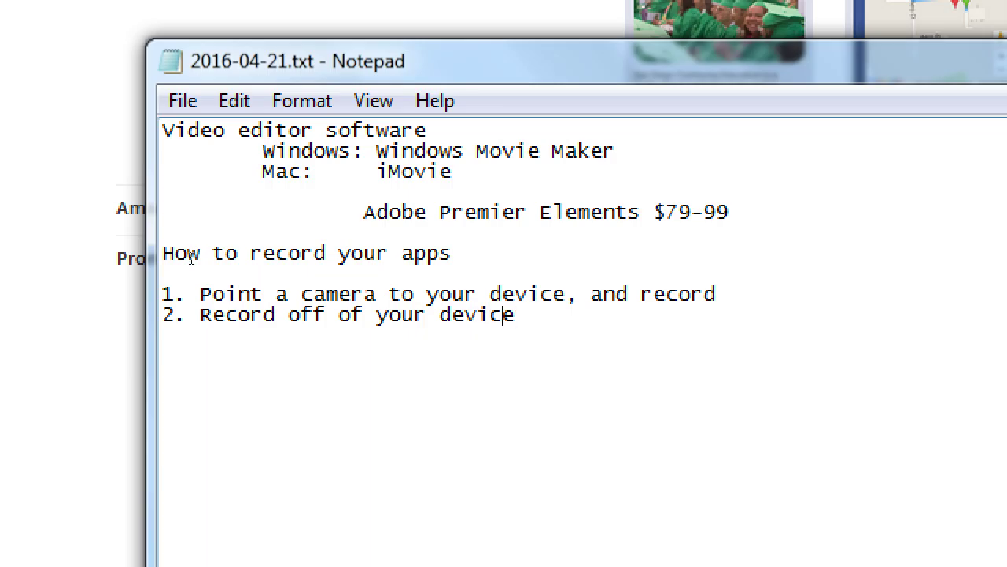
key(Left)
key(Left)
key(Left)
key(Left)
key(Left)
key(Left)
key(Left)
key(Left)
key(Left)
key(Left)
key(Left)
key(Left)
key(Left)
key(Left)
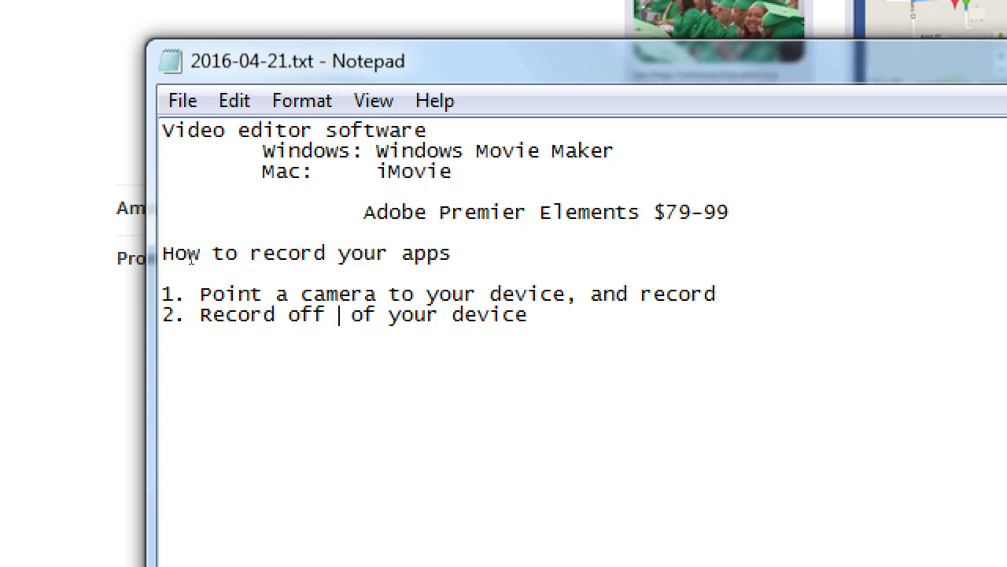
text((capt)
key(BackSpace)
text(ture)
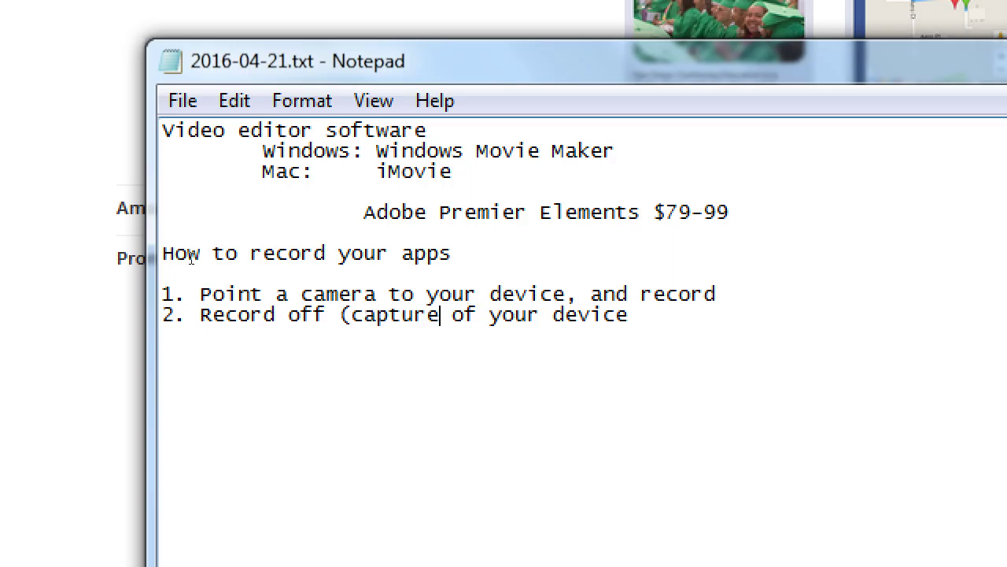
text())
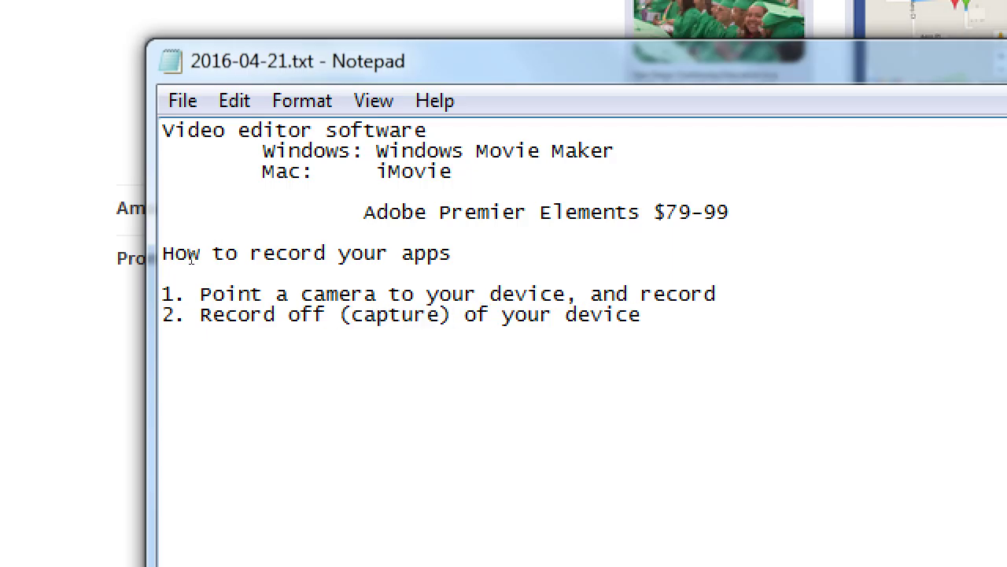
key(shift+Left)
key(shift+Left)
key(shift+Left)
key(shift+Left)
key(shift+Left)
key(shift+Left)
key(shift+Left)
key(shift+Left)
key(shift+Left)
key(ctrl+c)
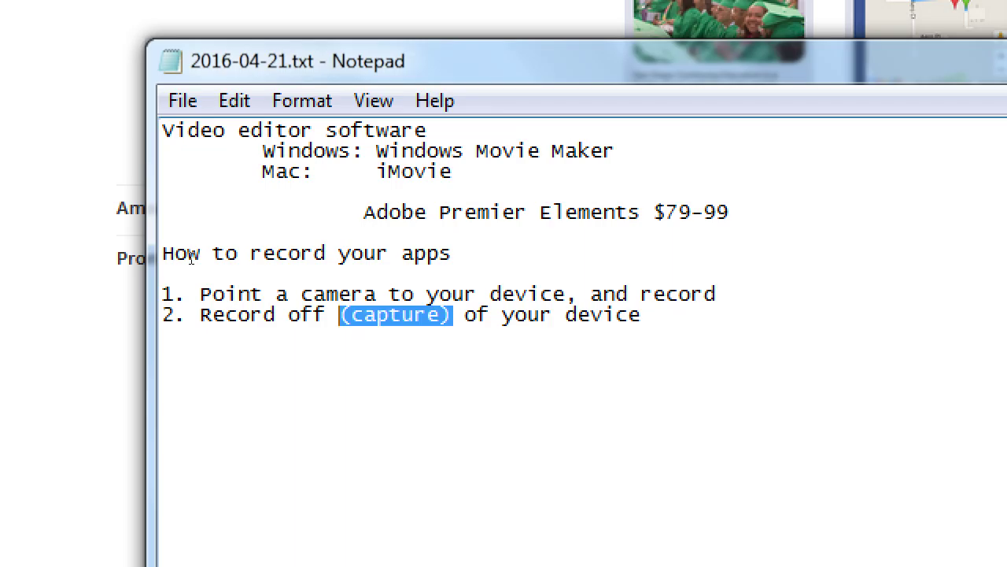
key(Delete)
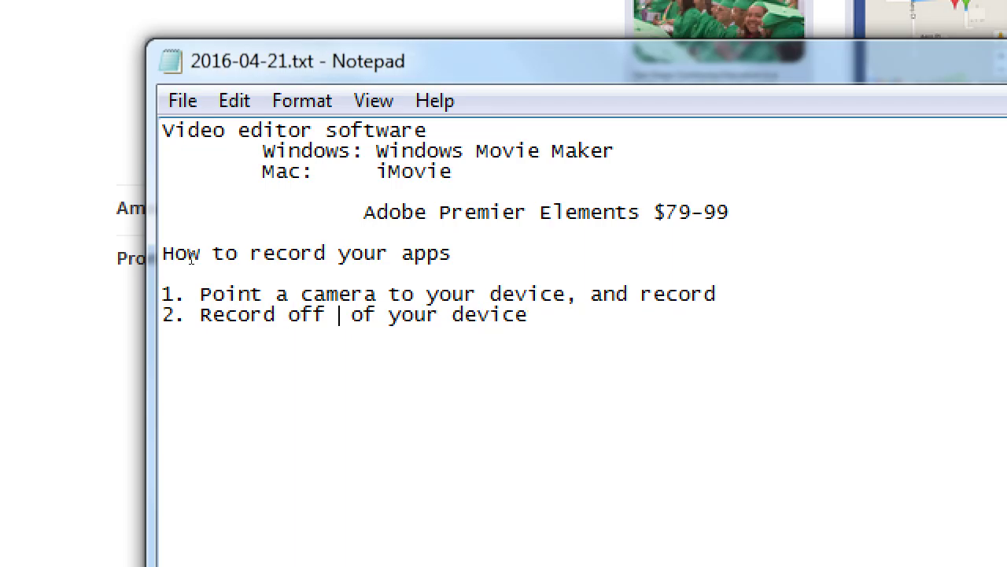
key(BackSpace)
key(Left)
key(Left)
key(Left)
key(Left)
key(ctrl+v)
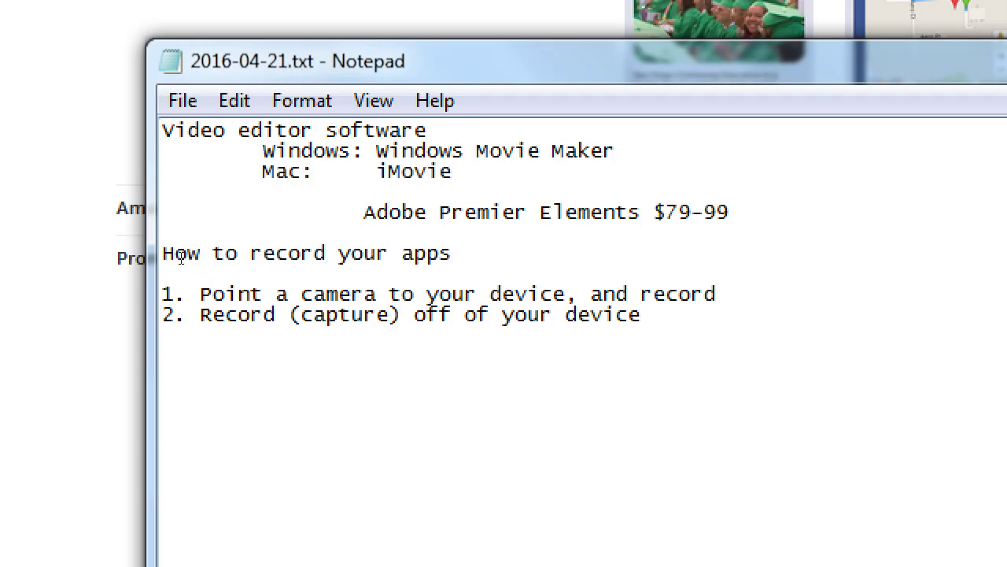
Add the tab-indented line 'a. Open Broadcaster Software' below step 2
key(Return)
key(Tab)
text(a. Open Broad)
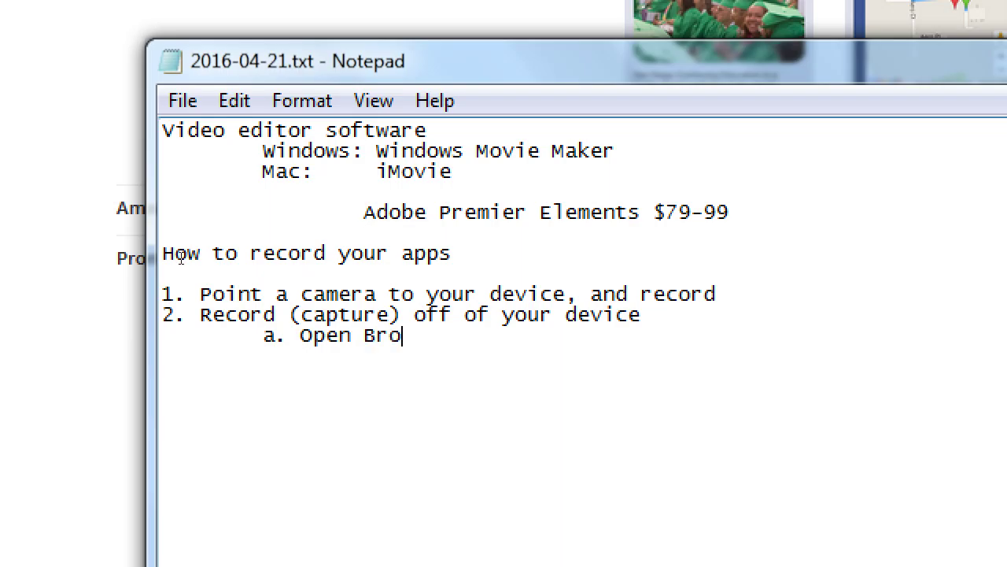
key(BackSpace)
text(adcaster Software)
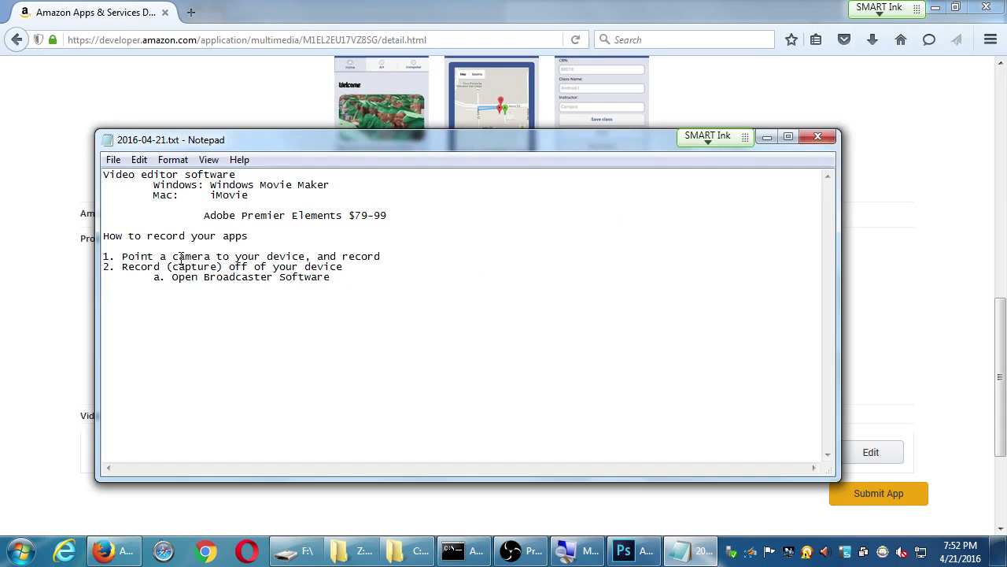
click(524, 550)
drag(622, 22, 627, 59)
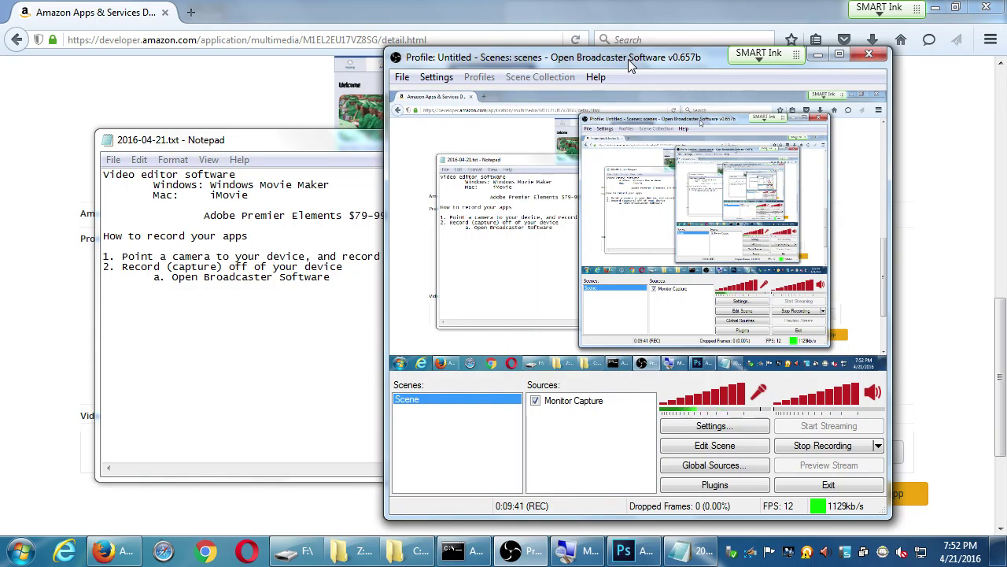
drag(628, 59, 624, 65)
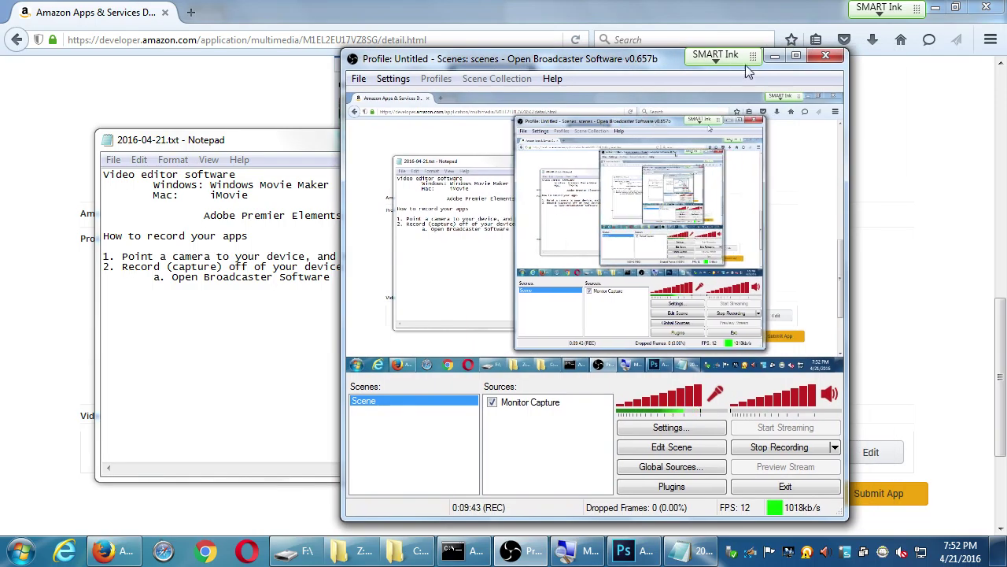
click(776, 55)
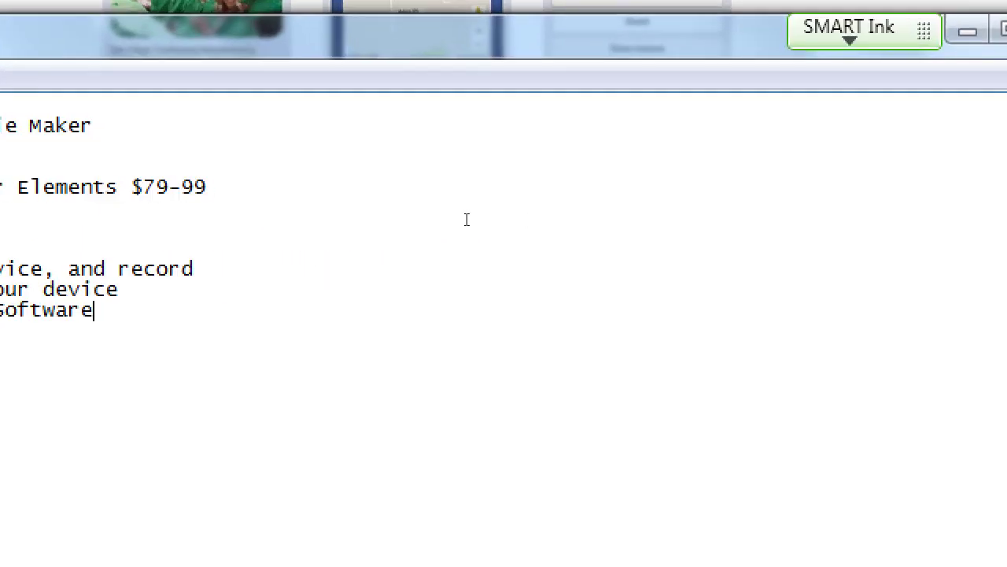
Append 'on your computer' to line a and add sub-item 'b. TeamViewer on your device'
key(Return)
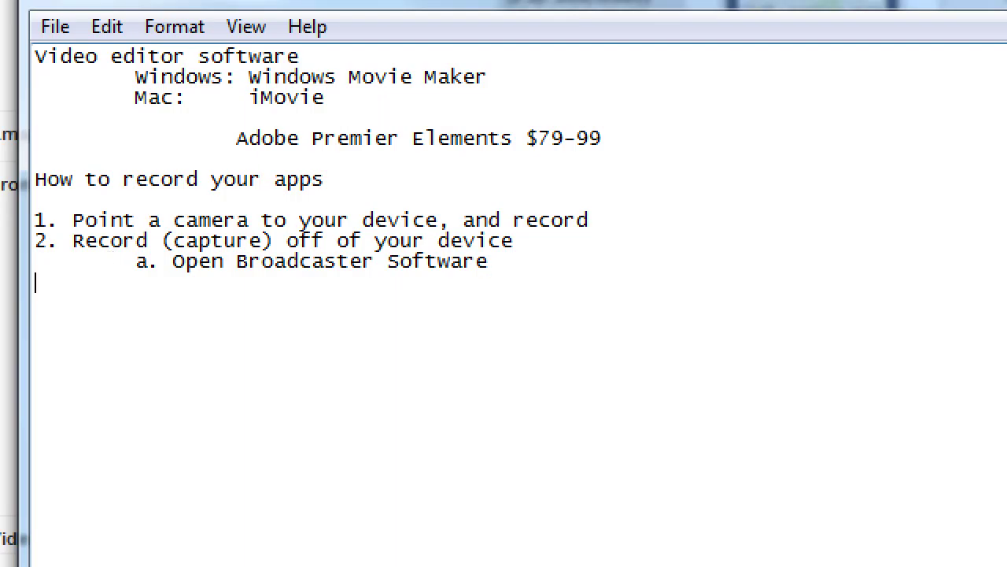
key(Tab)
key(Tab)
text(b. T)
key(Up)
key(End)
text(on your computer)
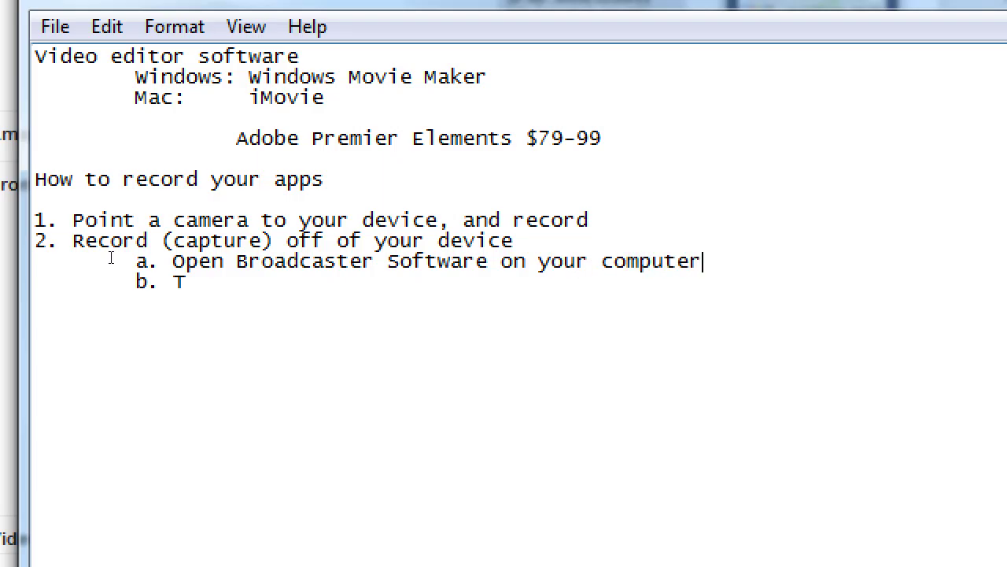
key(Down)
text(eamViewer on your dei)
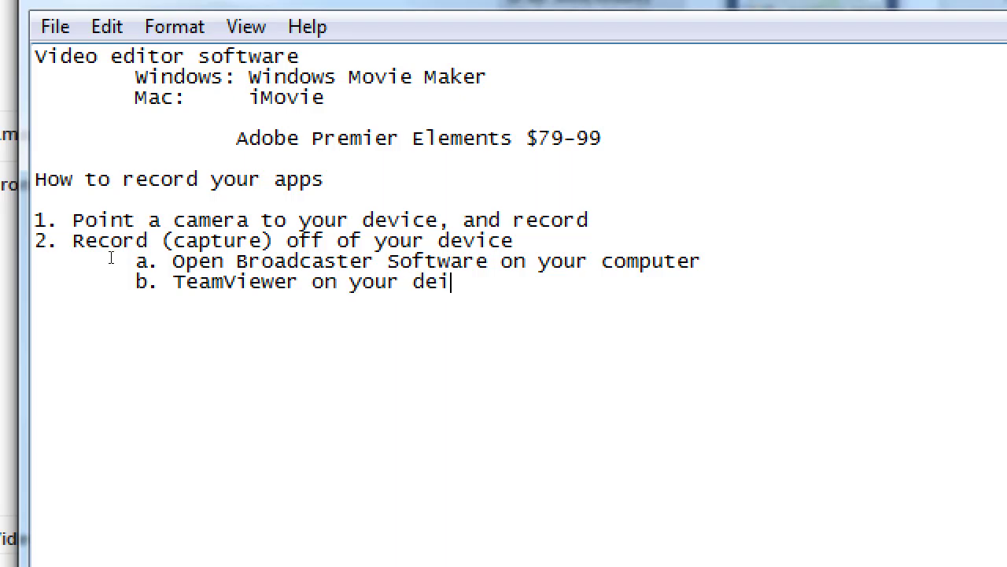
key(BackSpace)
text(vice)
Add the indented heading 'III. Movie Maker/iMove', correcting the capital O in Movie
key(Return)
key(Tab)
key(Return)
key(Tab)
text(III. MOvie)
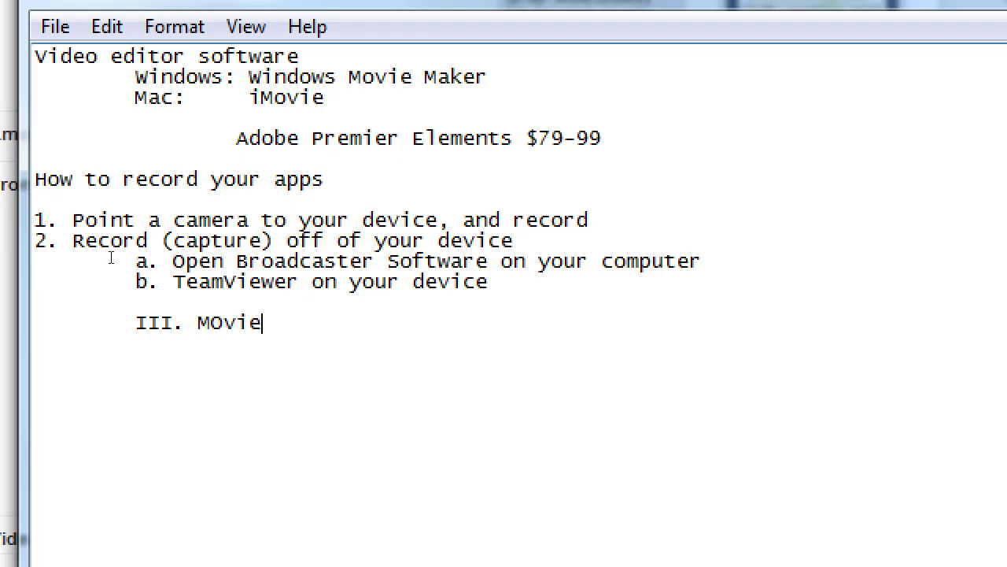
text( Maker/iAM)
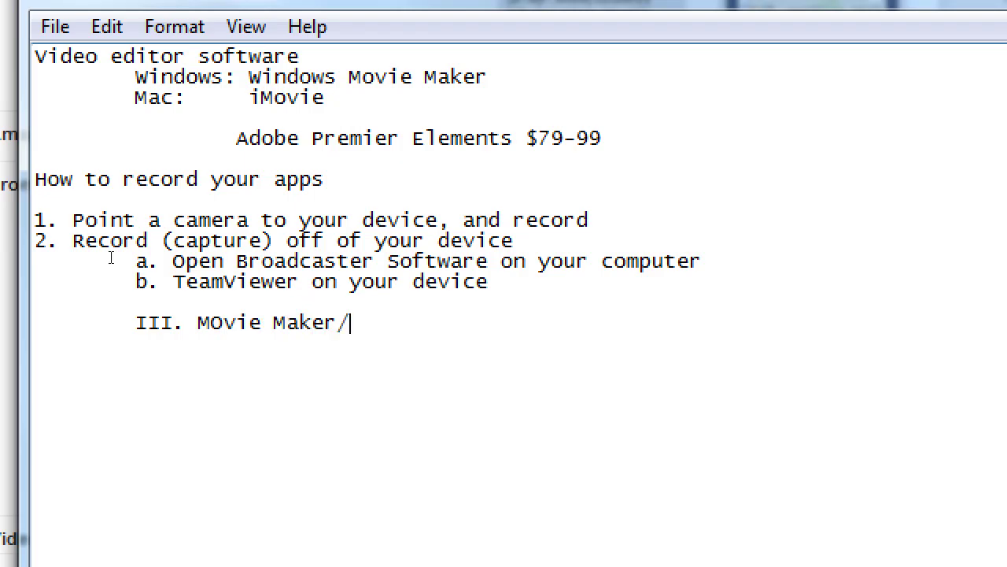
text(ove)
key(BackSpace)
key(BackSpace)
key(BackSpace)
key(BackSpace)
key(BackSpace)
text(Move)
key(Left)
key(Left)
key(Left)
key(Left)
key(Left)
key(Left)
key(Left)
key(Left)
key(Left)
key(Left)
key(Left)
key(Left)
key(Left)
key(Left)
key(Left)
key(shift+Left)
text(o)
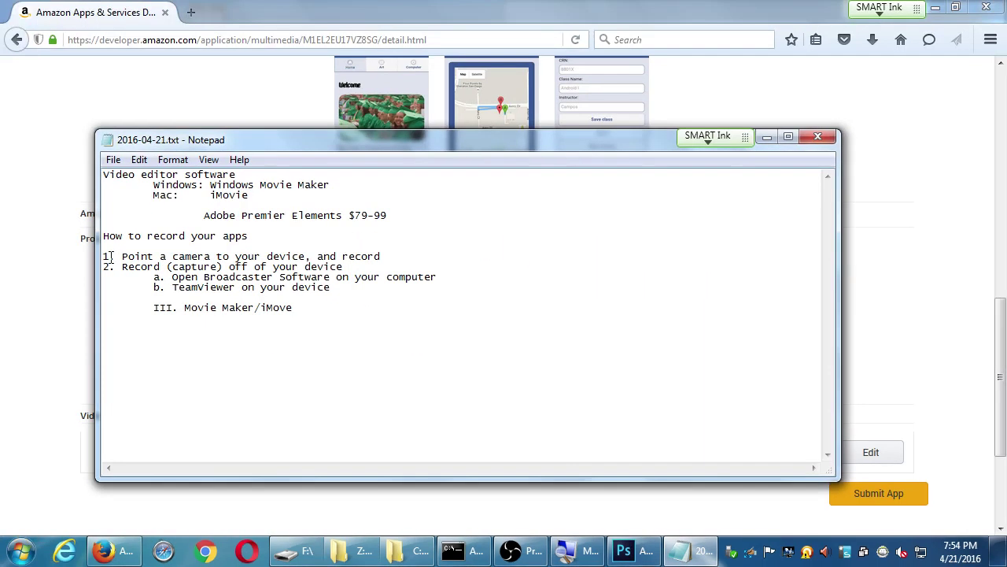
Search Google for 'open broadcaster' in a new Firefox tab
click(123, 553)
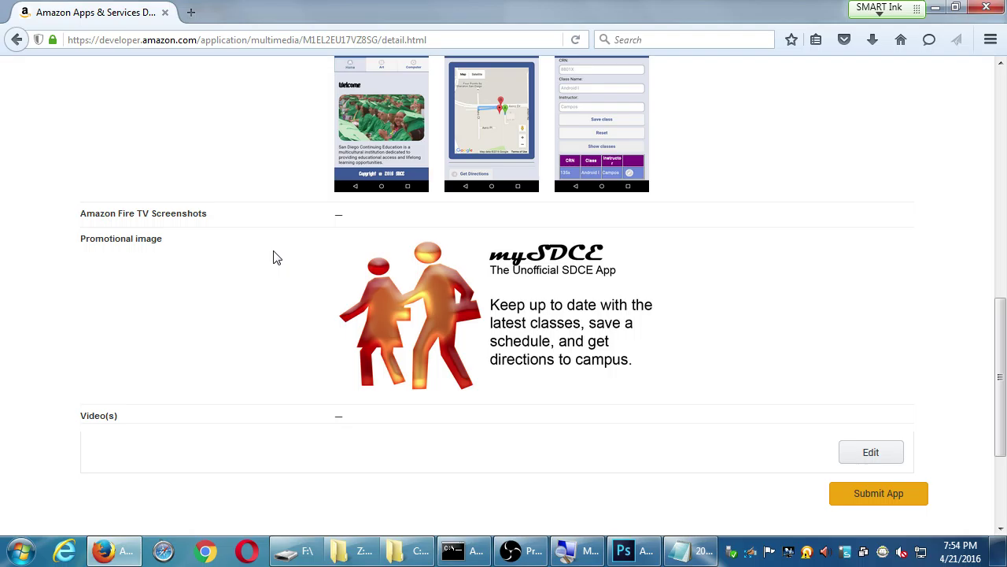
key(ctrl+t)
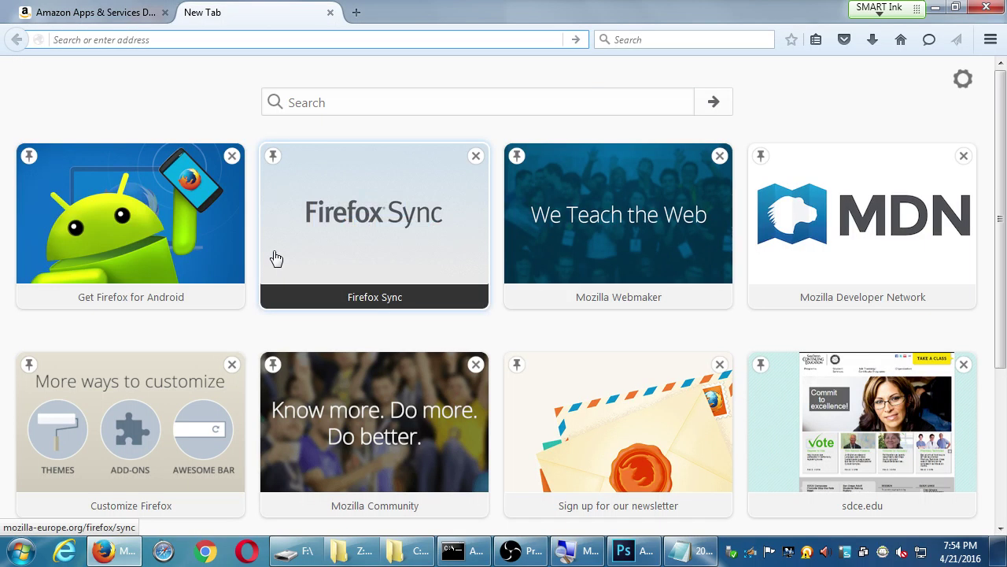
text(open broadac)
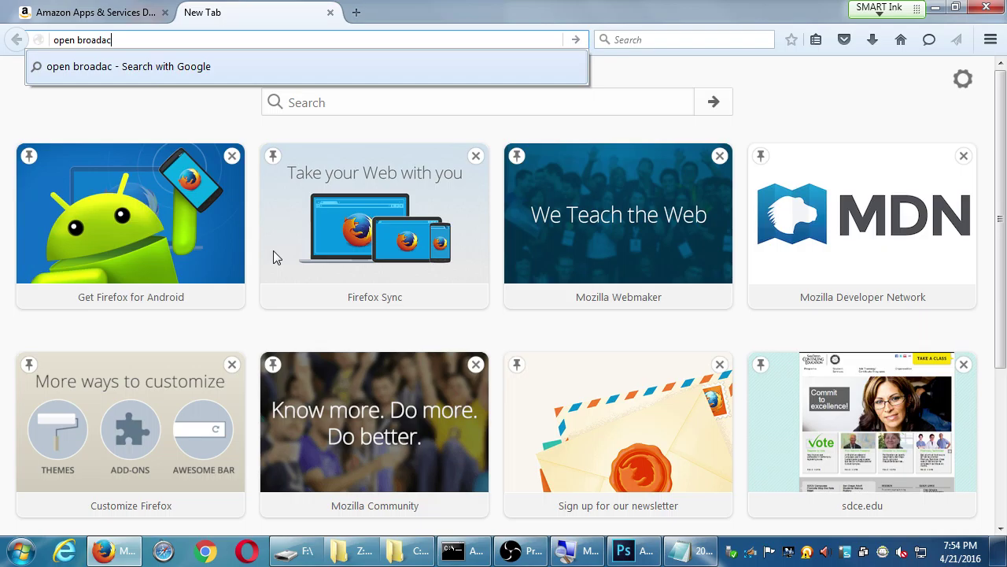
key(BackSpace)
text(ster)
key(Return)
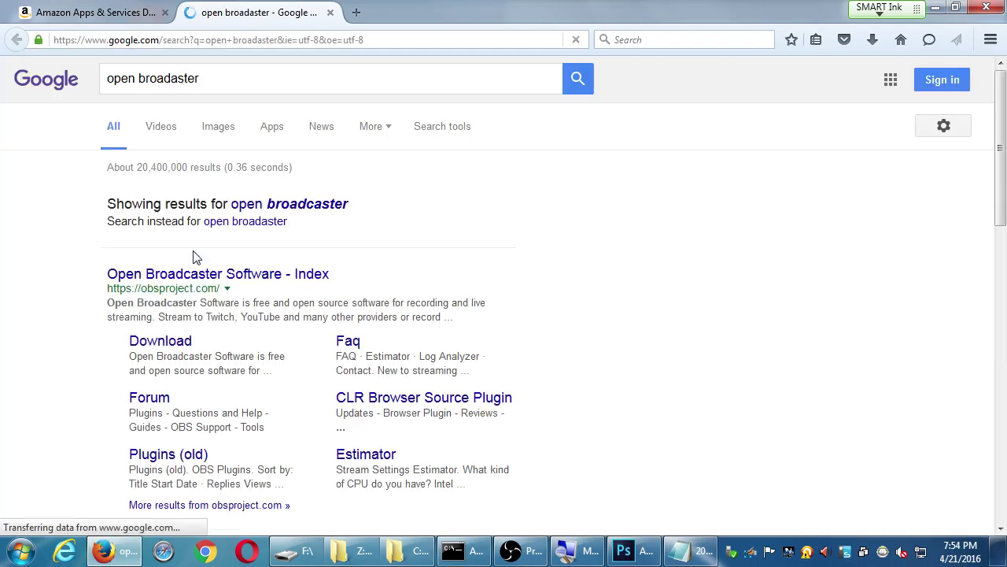
click(224, 280)
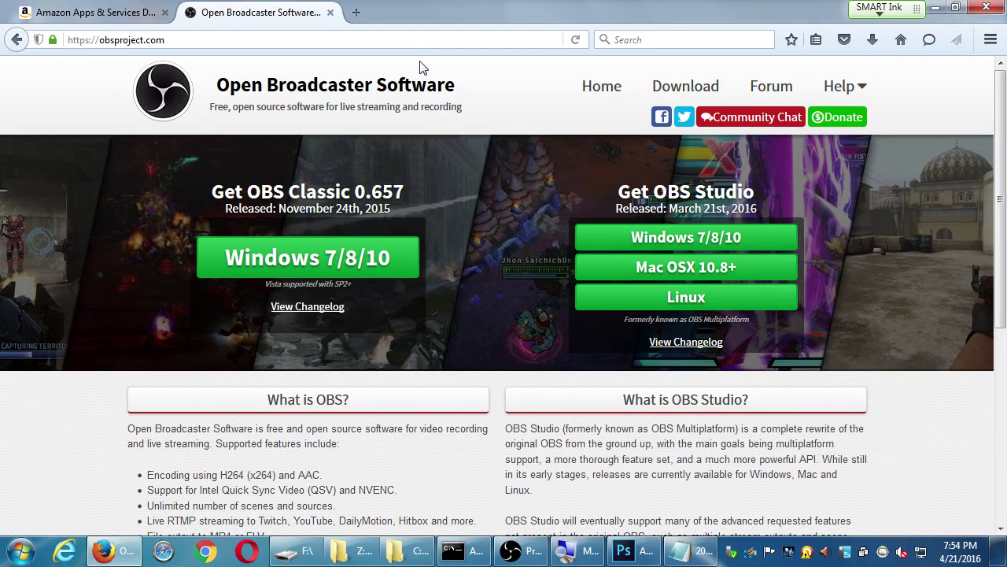
click(527, 556)
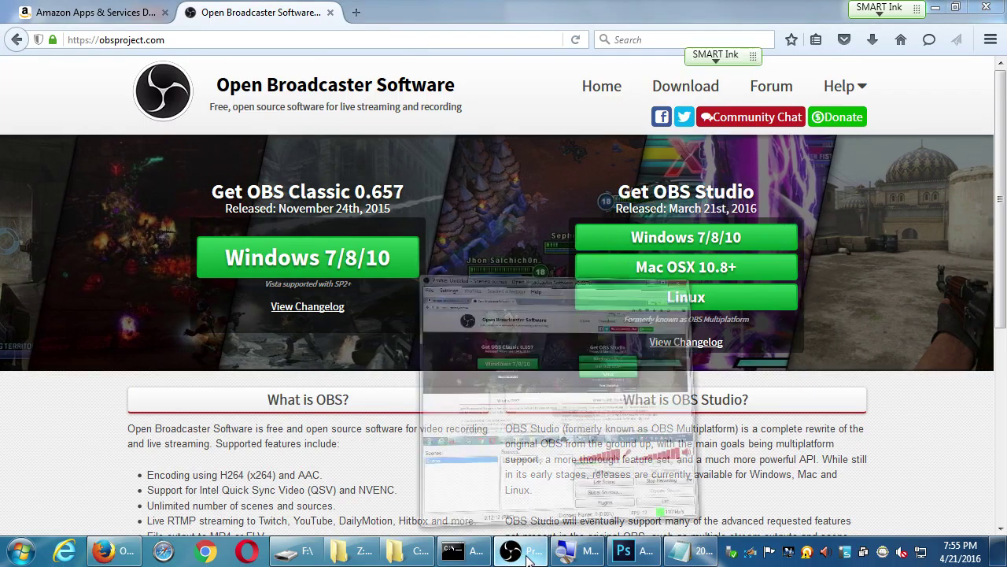
click(527, 556)
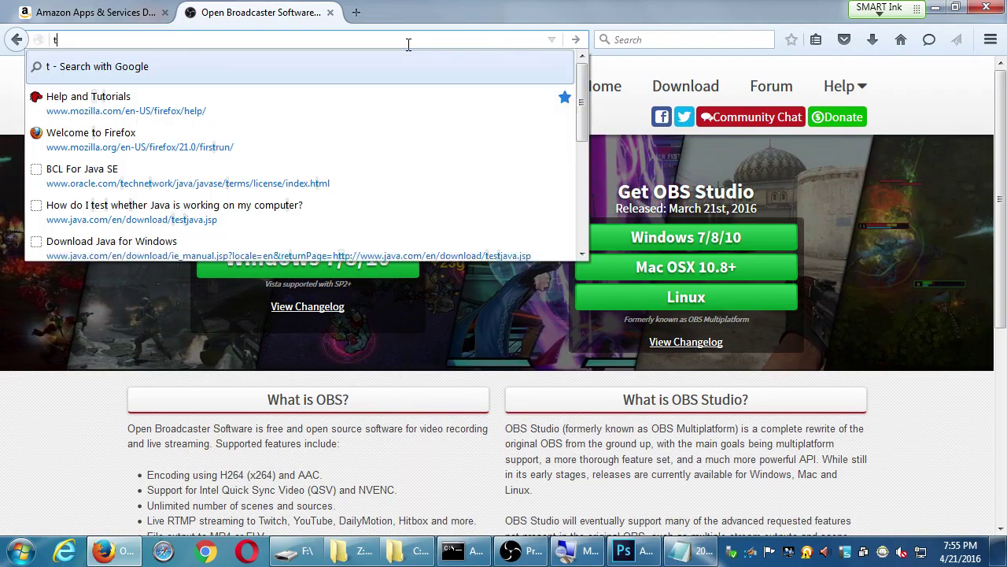
Load teamviewer.com in the current Firefox tab, replacing the OBS Project site
key(BackSpace)
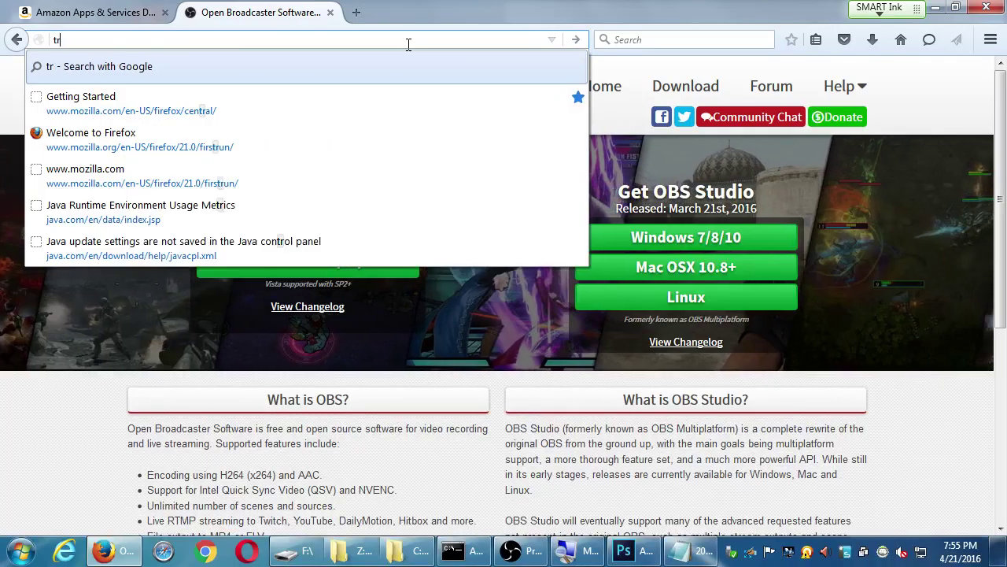
text(eamvi)
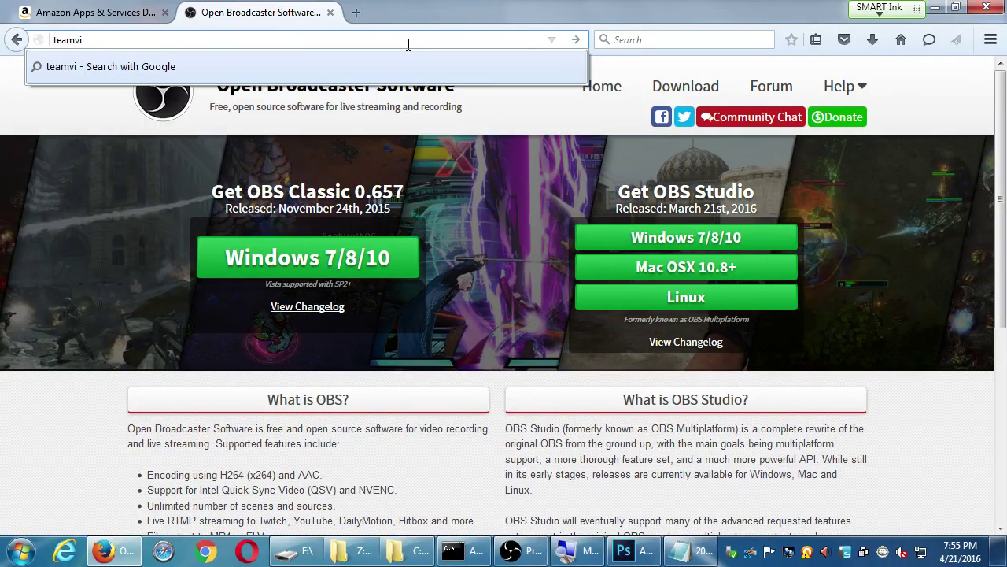
text(wer)
key(BackSpace)
key(BackSpace)
key(BackSpace)
text(ewer.com)
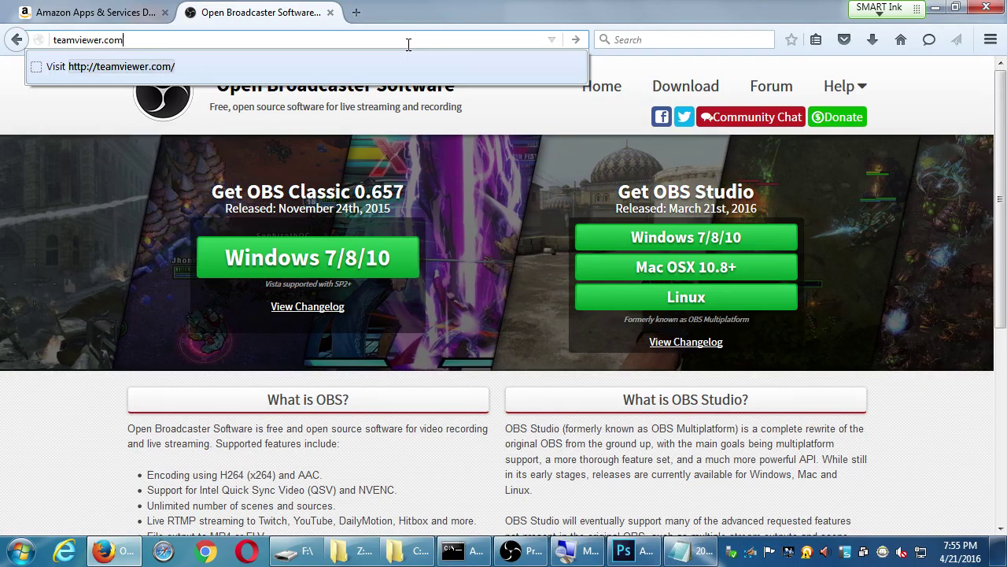
key(Return)
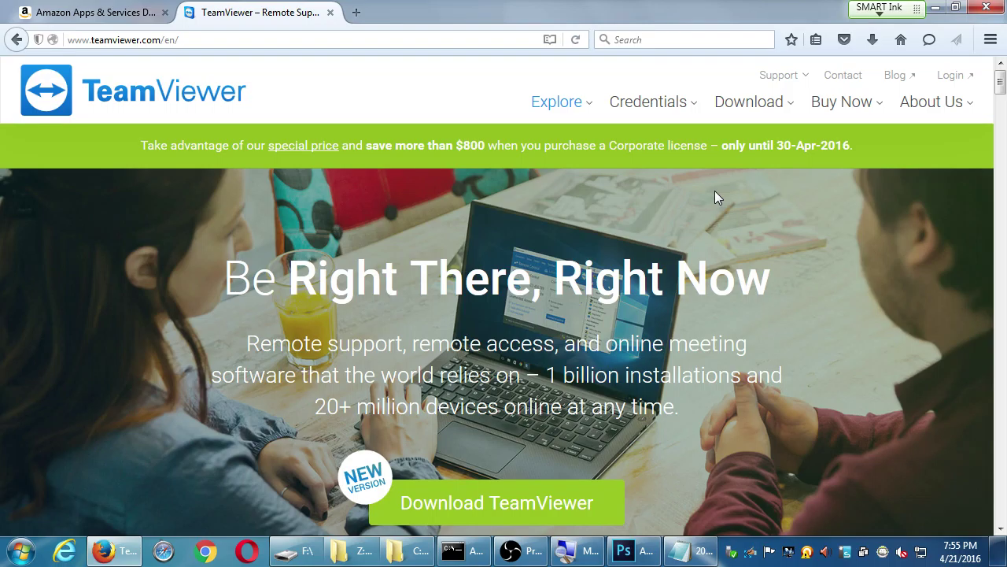
mouse_move(774, 106)
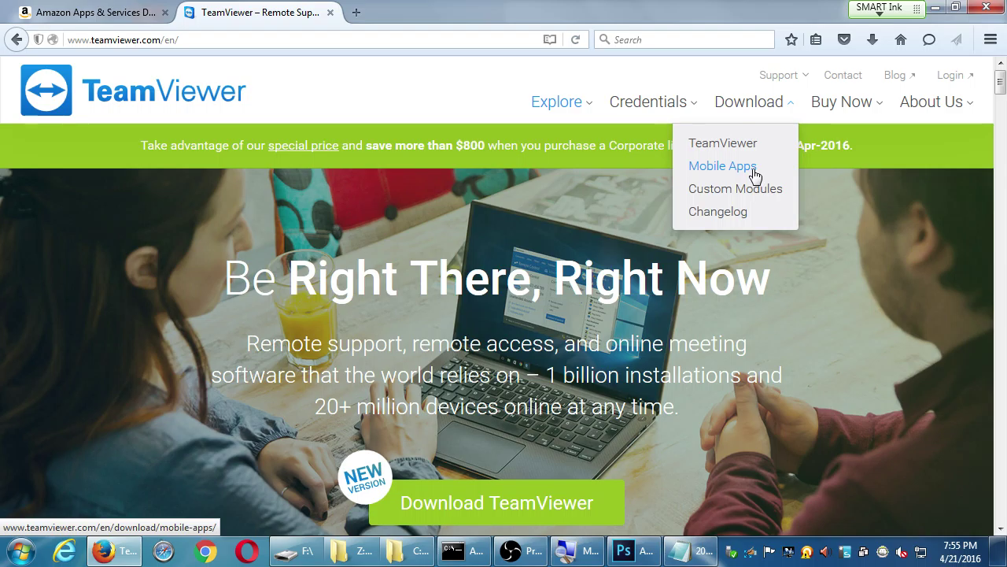
Download and save the TeamViewer installer, TeamViewer_Setup_en.exe
scroll(587, 331, down, 3)
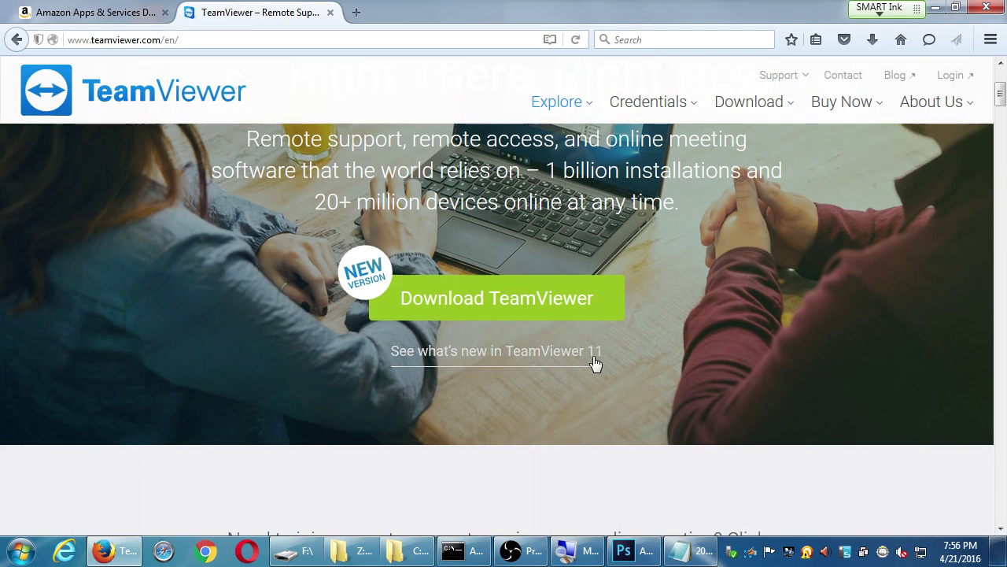
click(544, 319)
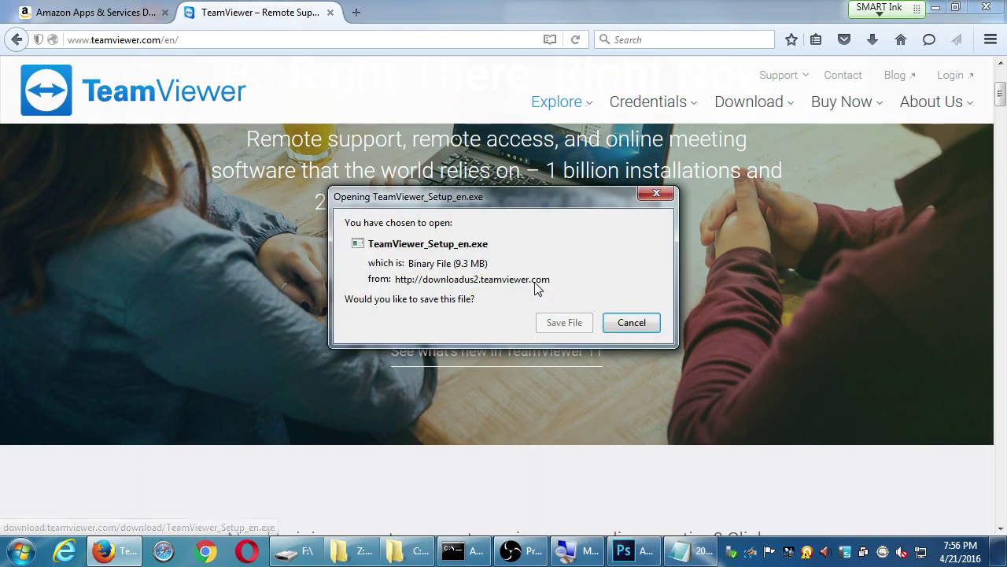
click(568, 322)
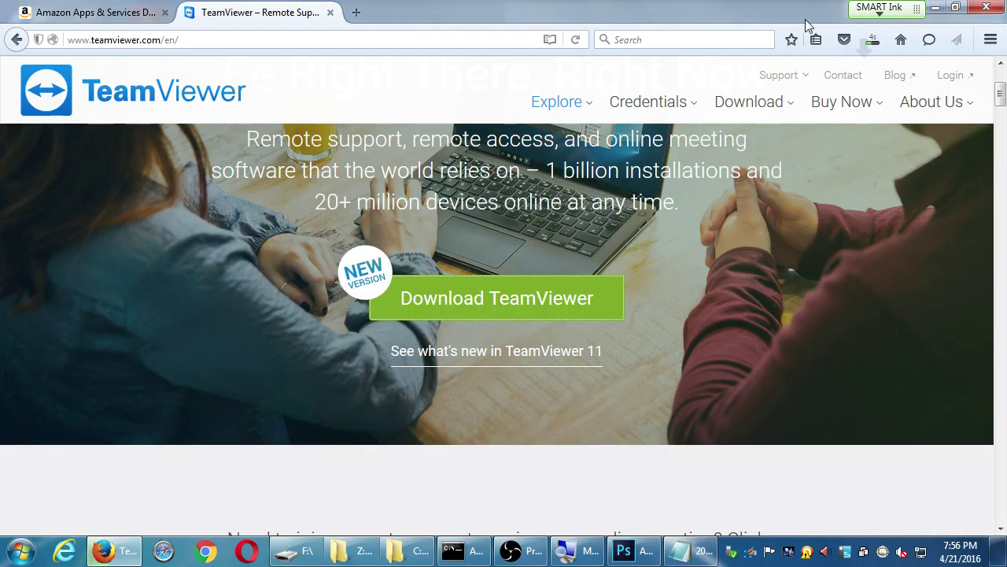
Run TeamViewer_Setup_en.exe from the Firefox recent downloads list
mouse_move(756, 116)
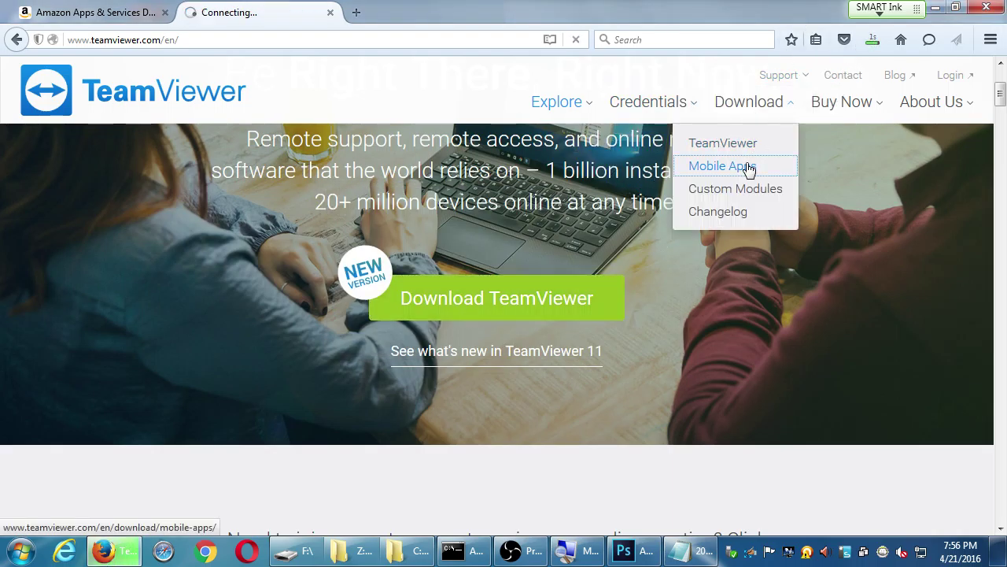
scroll(701, 201, down, 3)
scroll(684, 208, down, 5)
scroll(629, 223, up, 2)
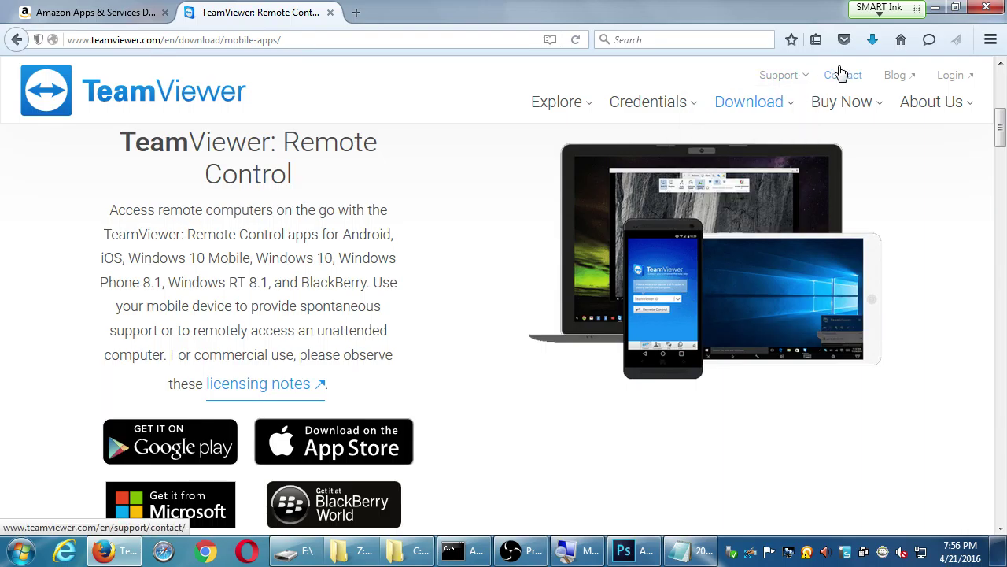
click(872, 41)
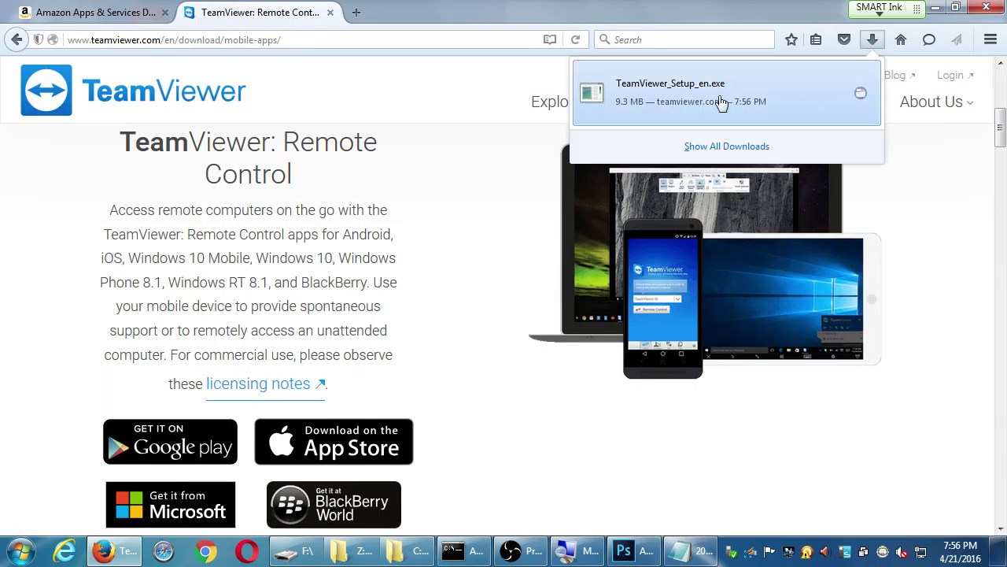
click(604, 101)
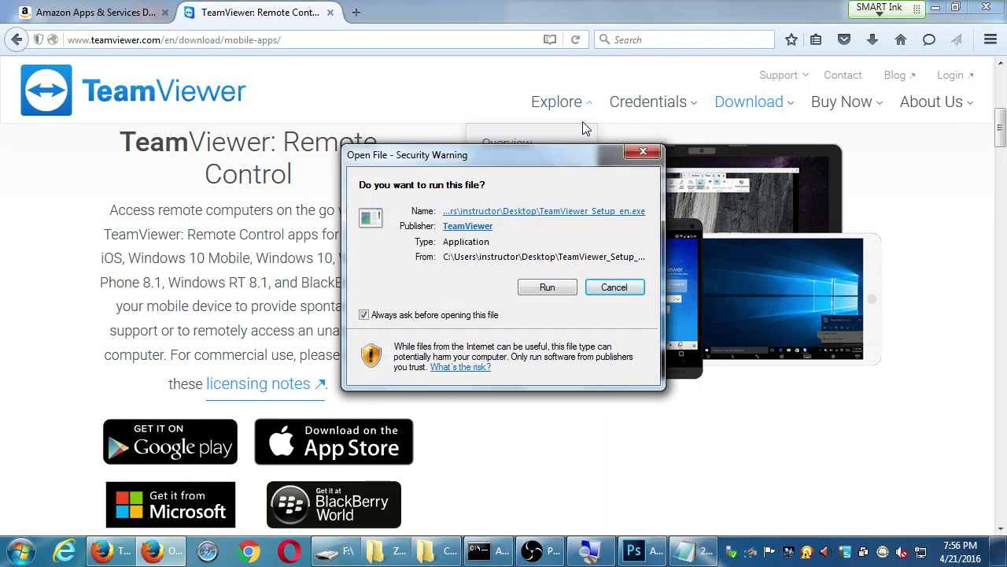
Install TeamViewer 11 for personal non-commercial use, then close its web tab and minimize Firefox
click(547, 287)
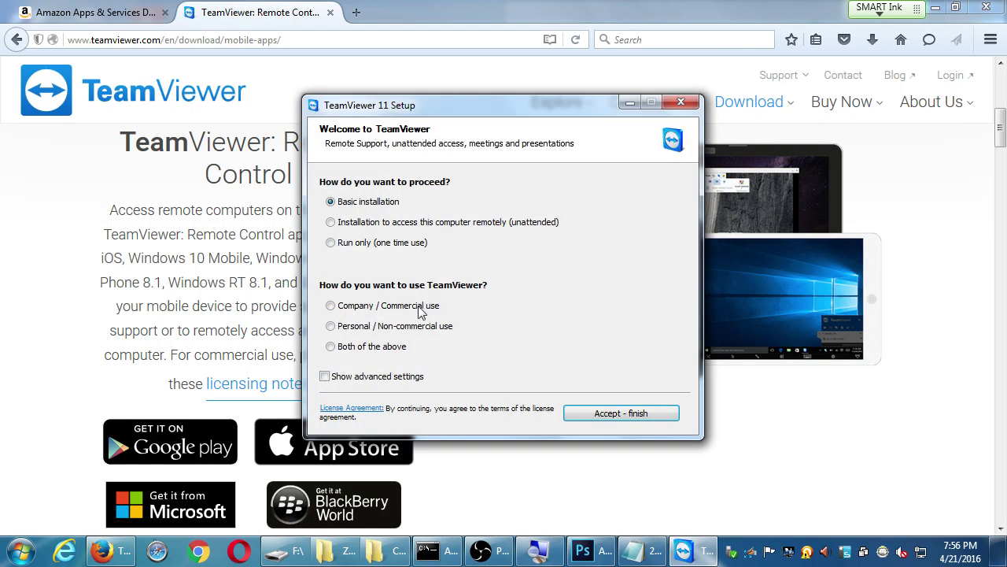
click(401, 331)
click(614, 416)
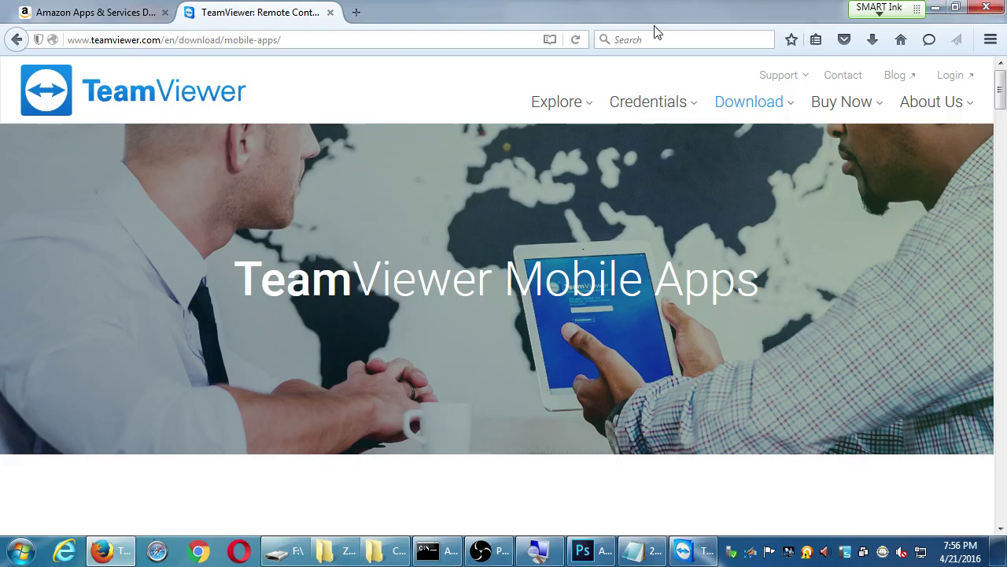
click(330, 13)
click(934, 8)
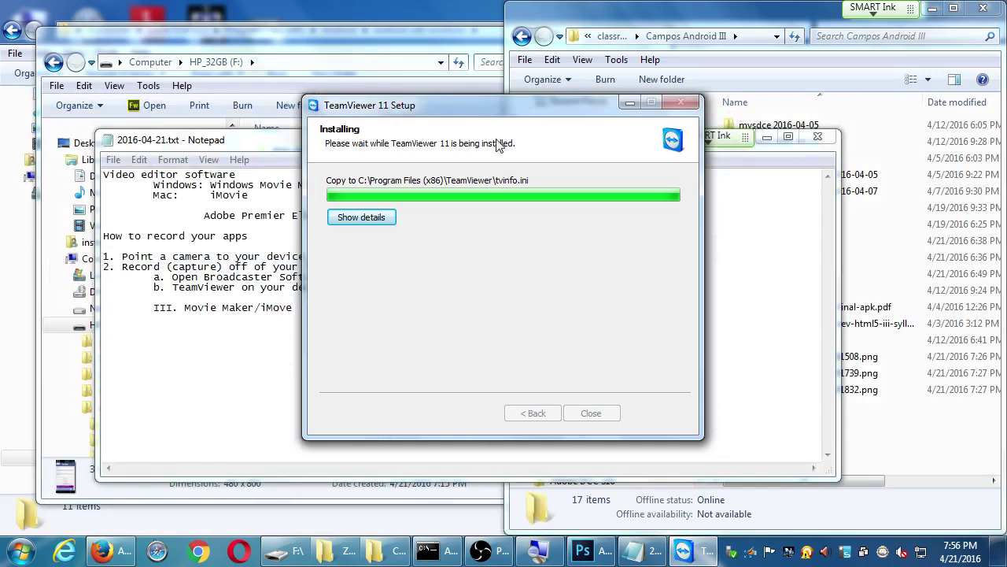
Move the TeamViewer installer aside, bring Notepad and then the installer forward, and start a program search
drag(500, 115, 386, 197)
click(673, 228)
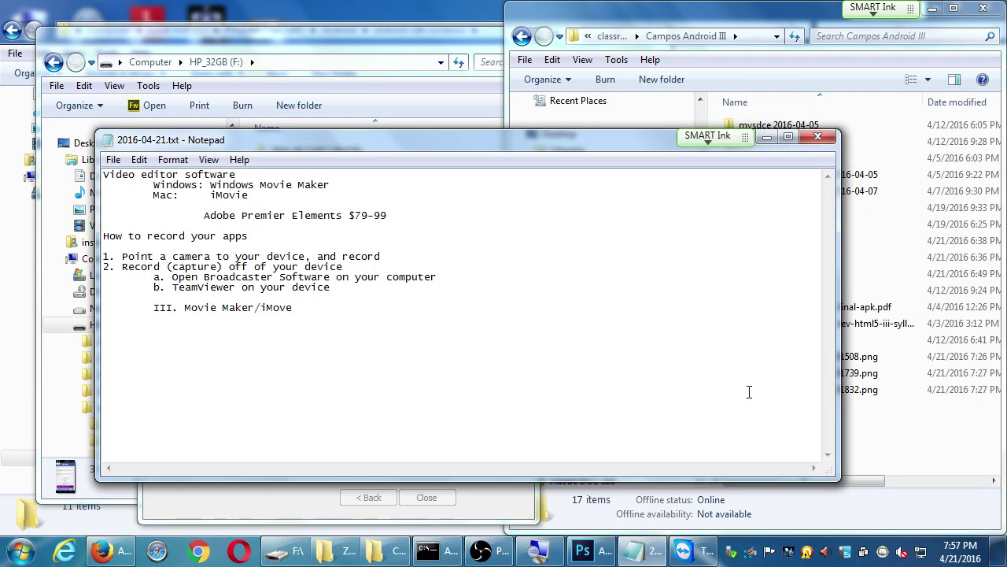
click(592, 550)
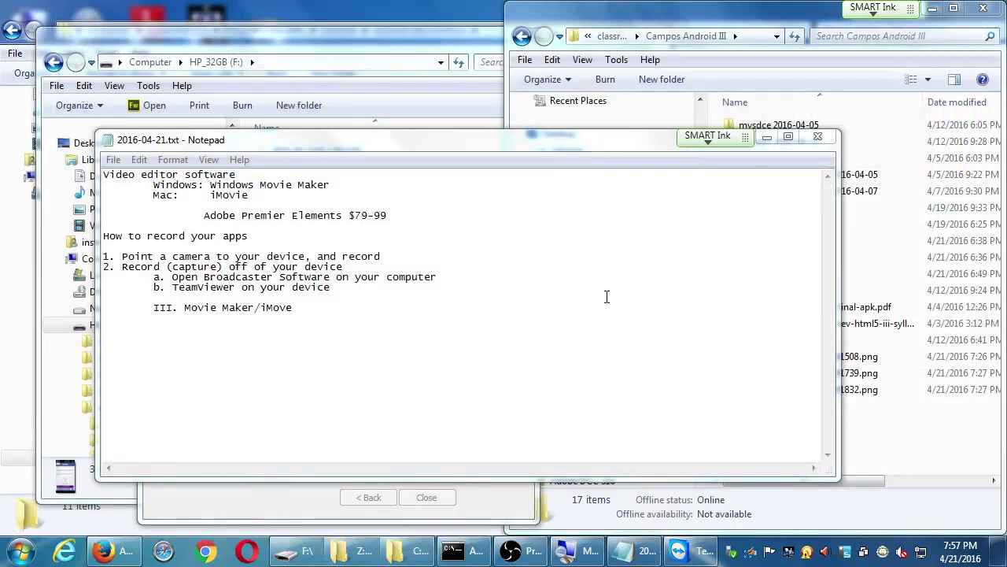
click(531, 496)
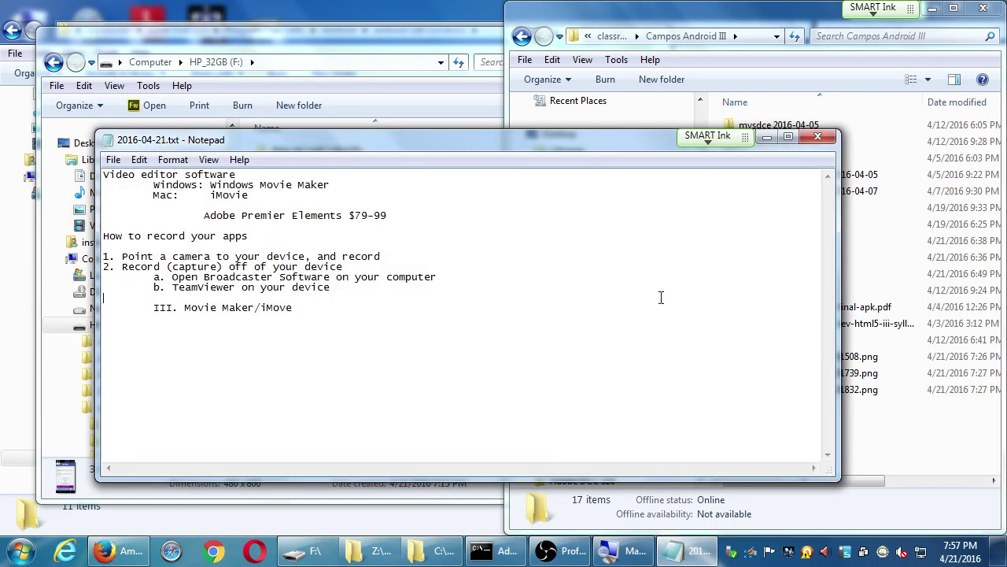
key(super)
Launch TeamViewer 11 by searching 'team', dismiss its welcome overview, and shift the window left
text(team)
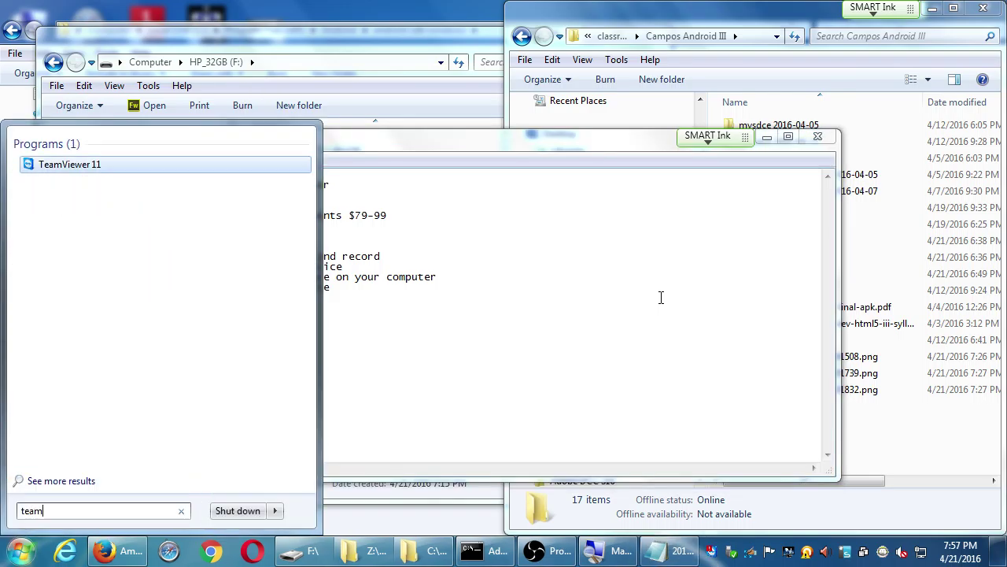
key(Return)
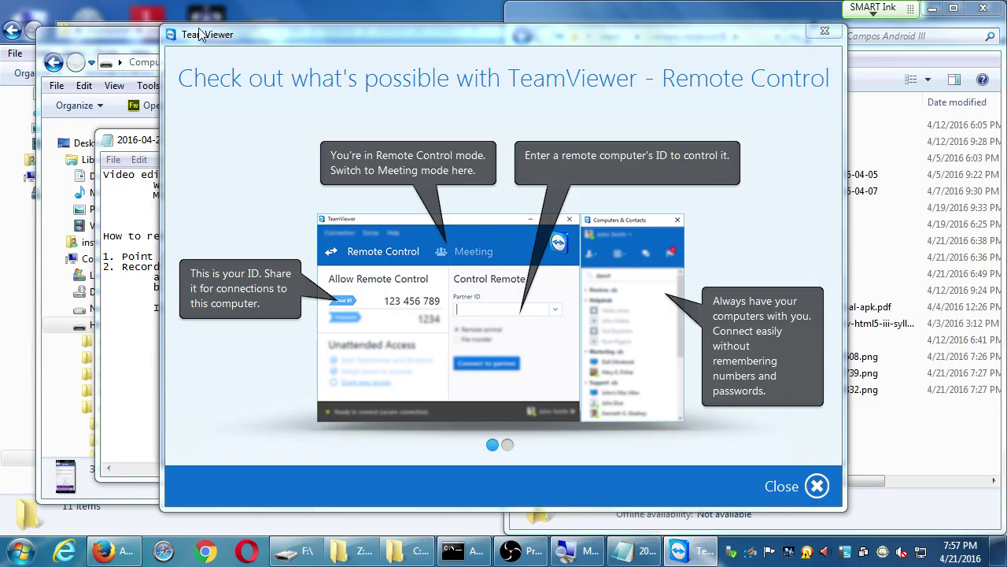
click(815, 487)
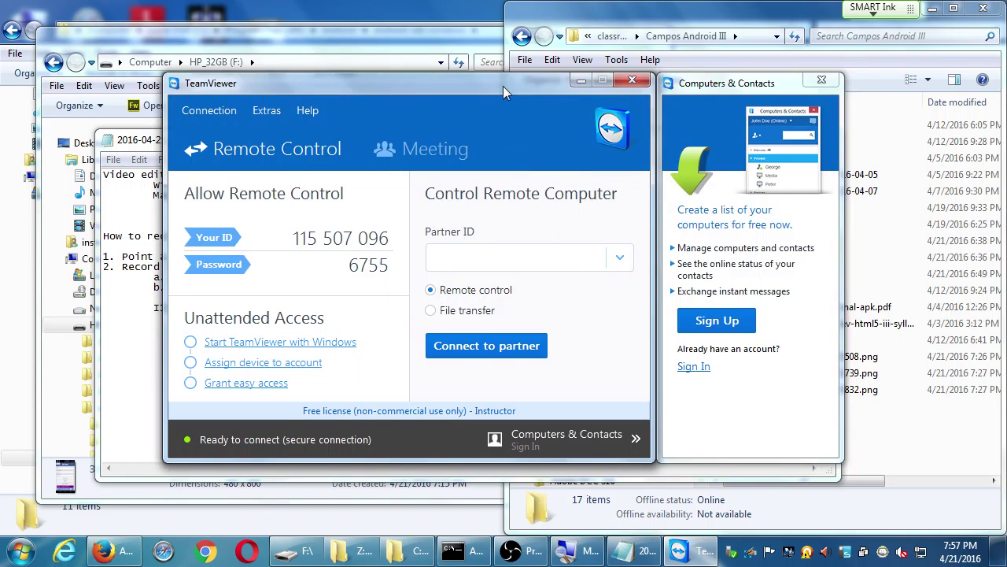
drag(503, 87, 475, 85)
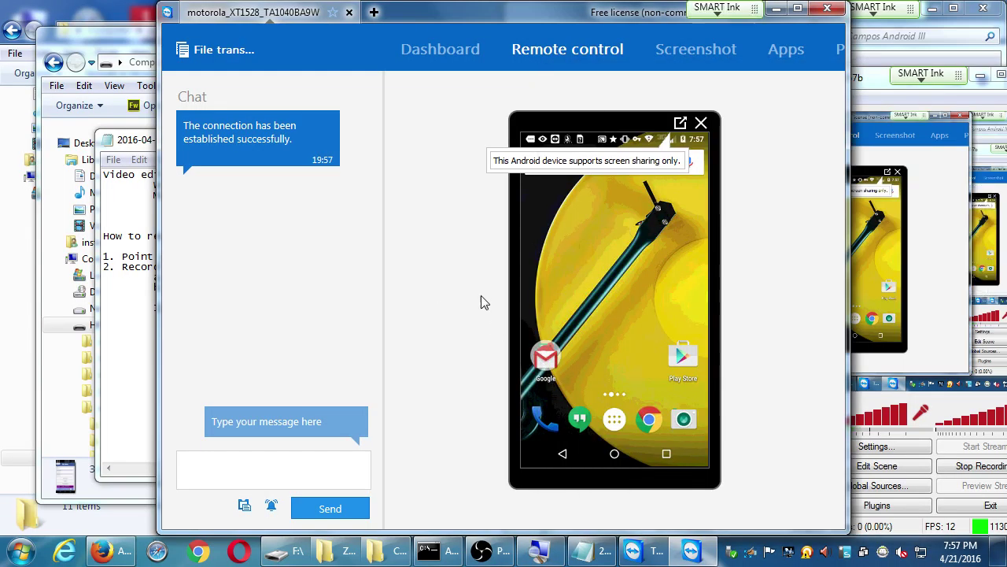
Show the motorola phone in full view snapped to the left half, and shift OBS down-left
click(697, 122)
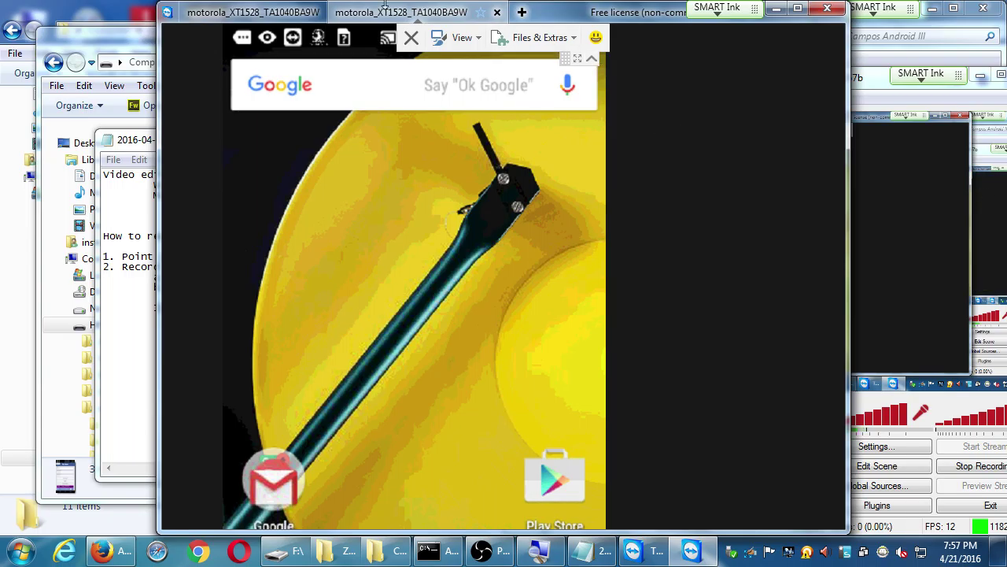
drag(269, 24, 4, 27)
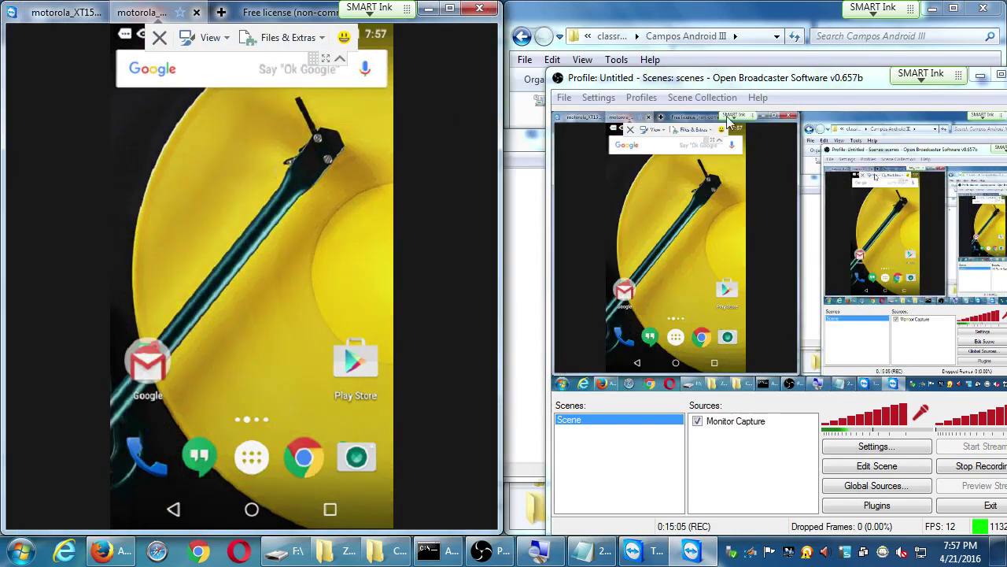
drag(828, 81, 811, 539)
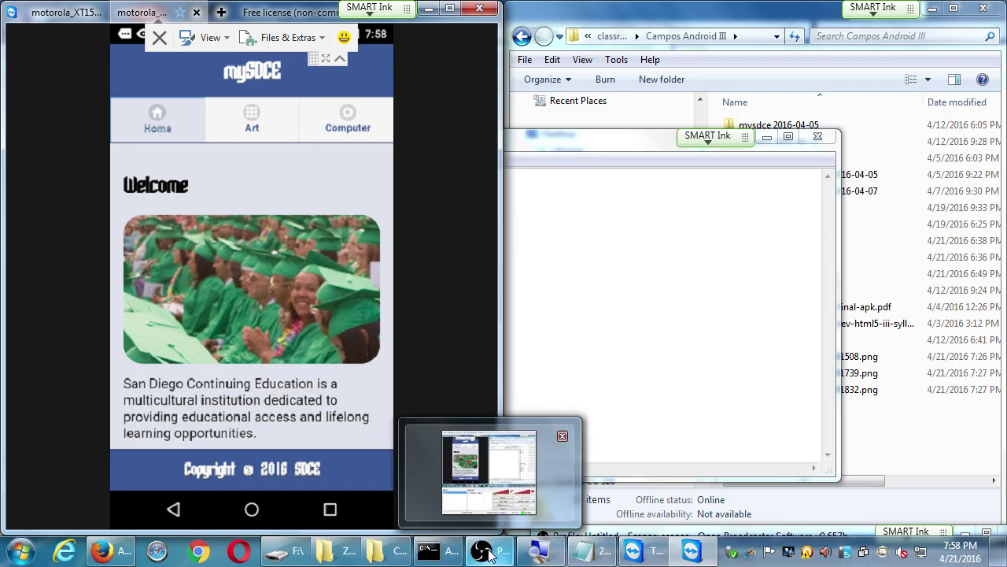
Place OBS at the top beside the phone after briefly opening the Amazon app listing in Firefox
click(608, 537)
drag(523, 248, 419, 37)
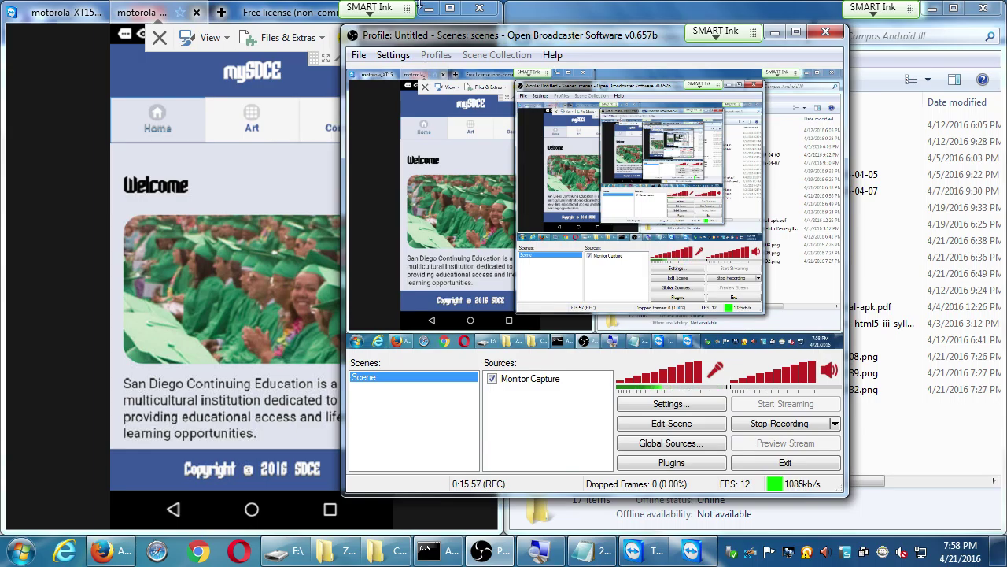
click(118, 551)
click(871, 454)
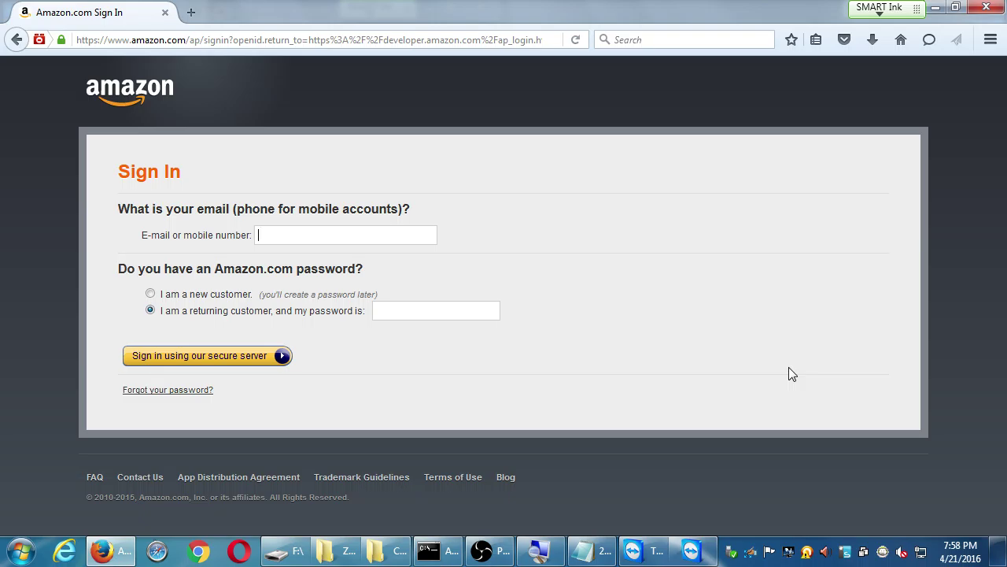
click(936, 8)
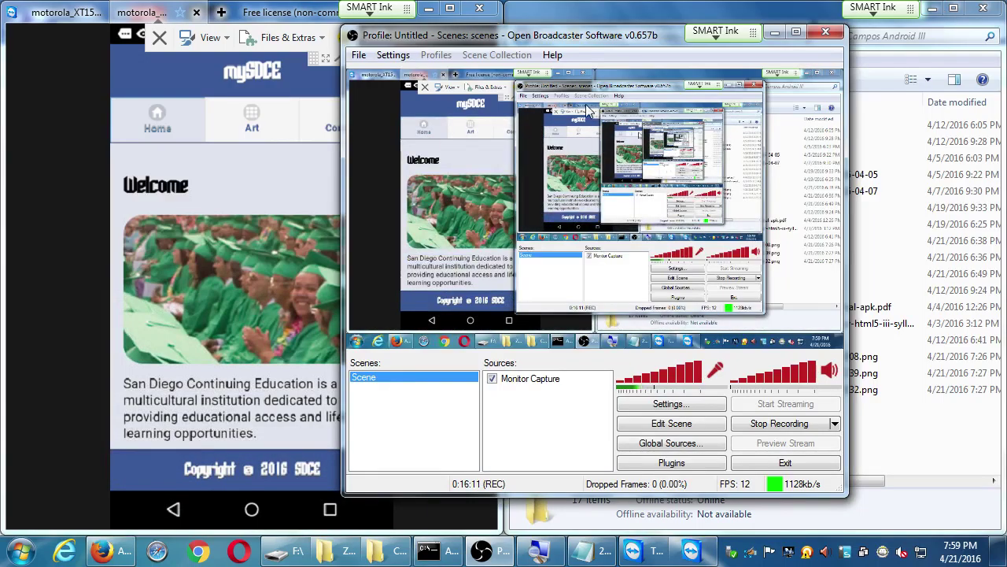
drag(582, 39, 515, 37)
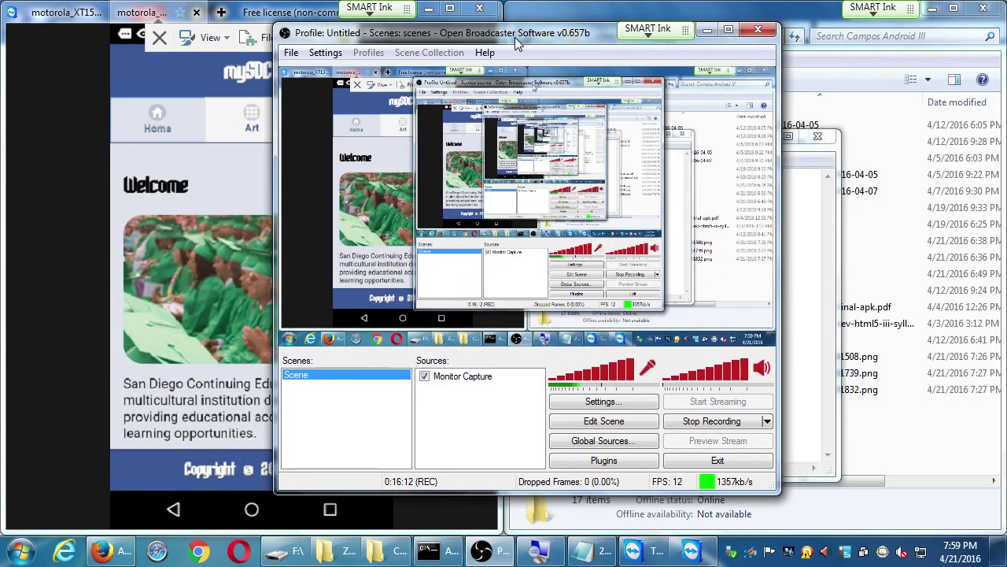
Begin adding a Video Capture Device source in OBS, then cancel it
right_click(469, 423)
mouse_move(504, 427)
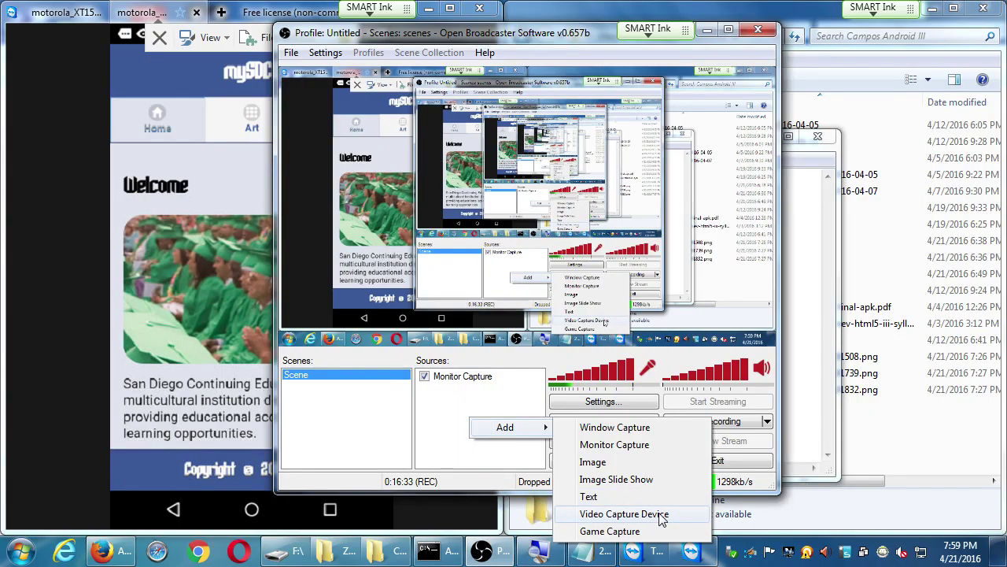
click(624, 514)
click(622, 292)
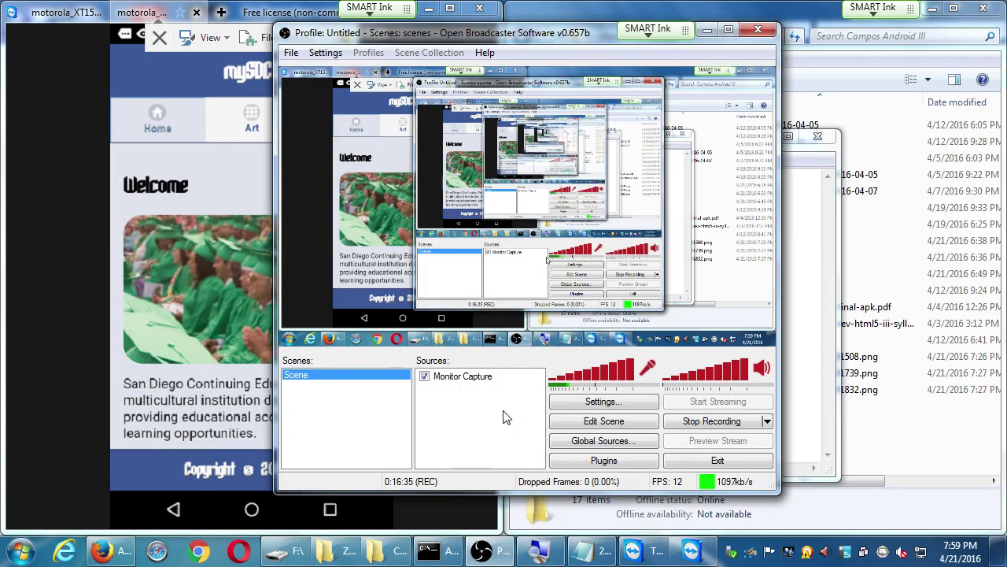
Add a 'Window Capture' source capturing the motorola_XT1528 TeamViewer window
right_click(488, 426)
mouse_move(543, 435)
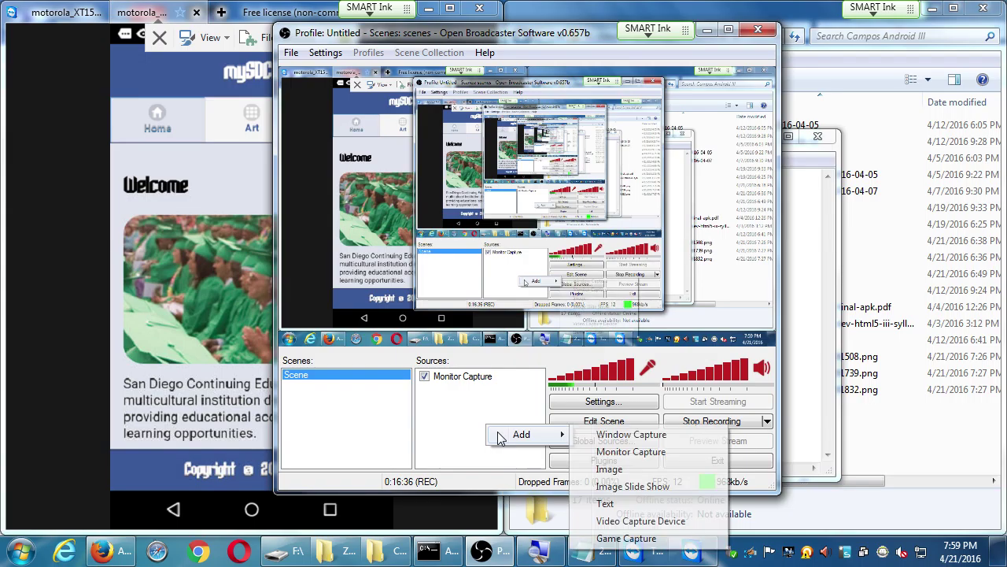
click(616, 437)
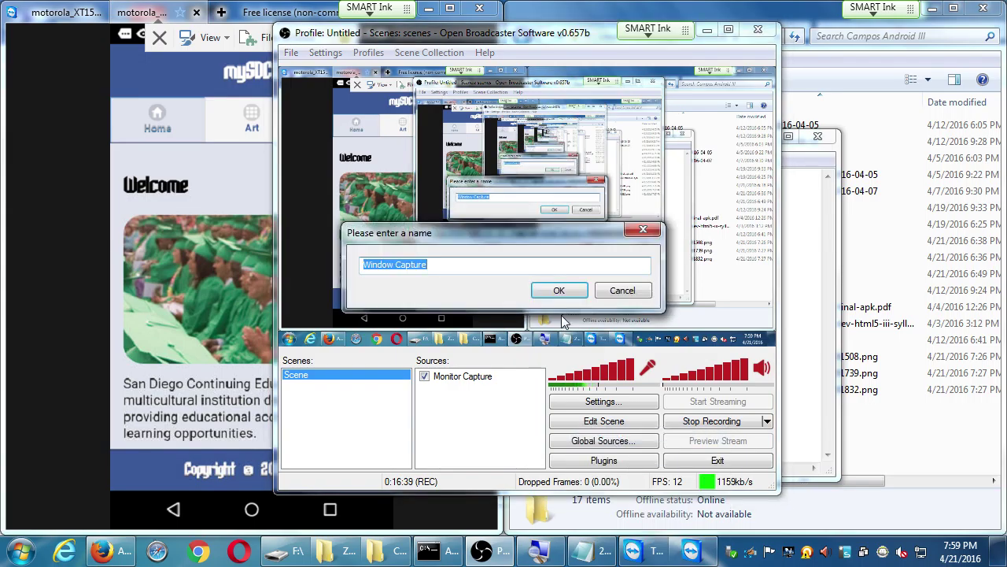
click(560, 289)
click(464, 81)
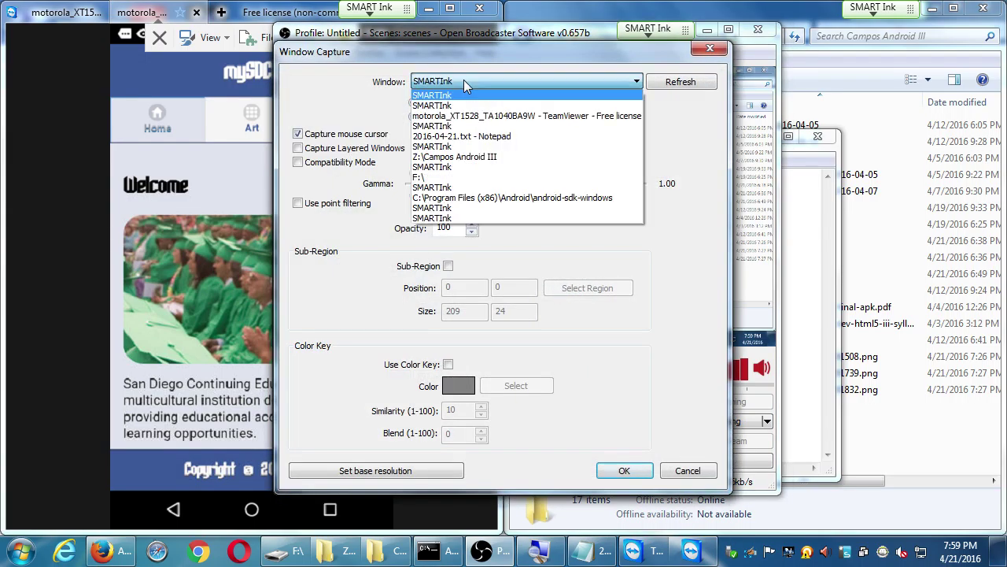
click(488, 116)
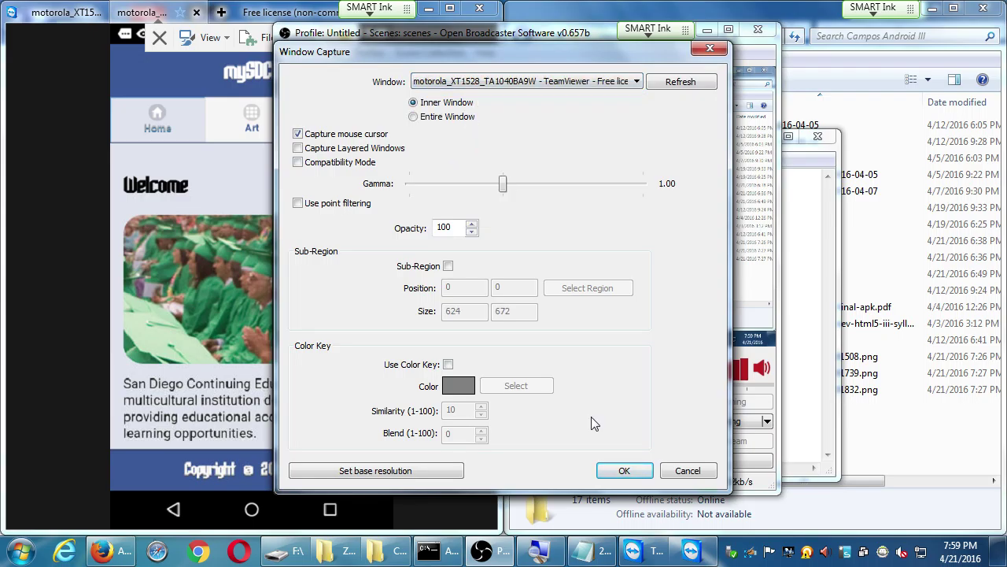
click(622, 471)
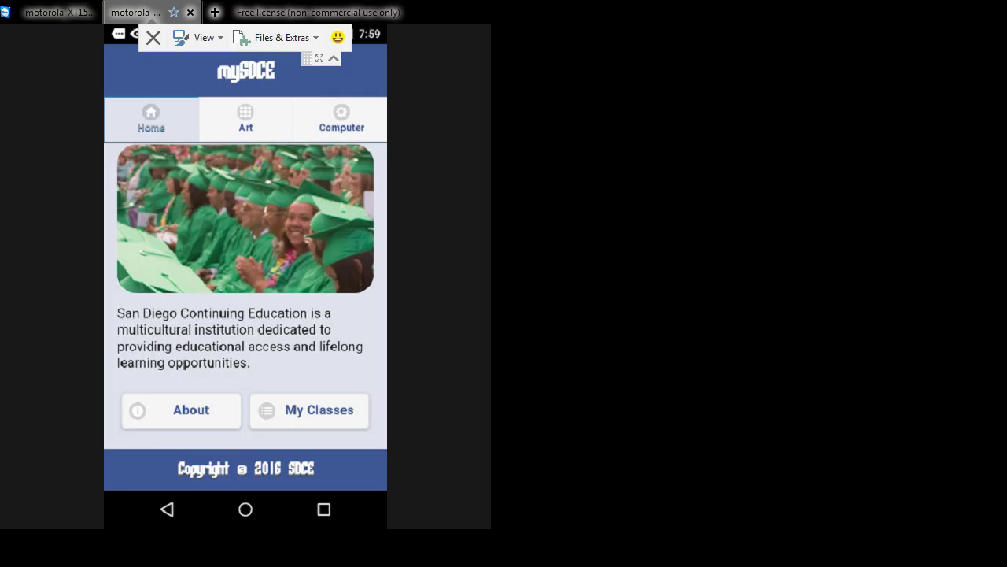
Go to the My Classes page in the mirrored mySDCE app
click(308, 410)
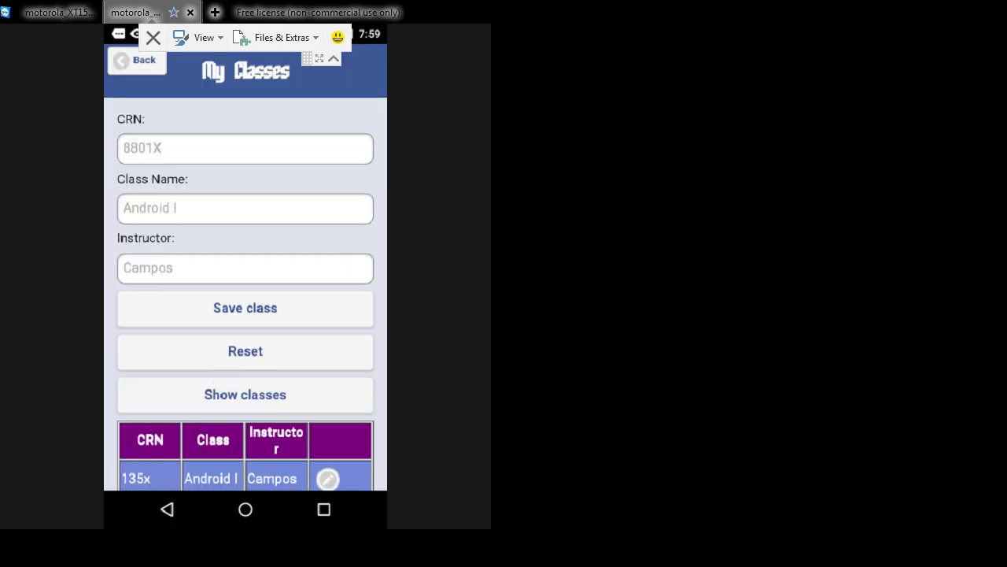